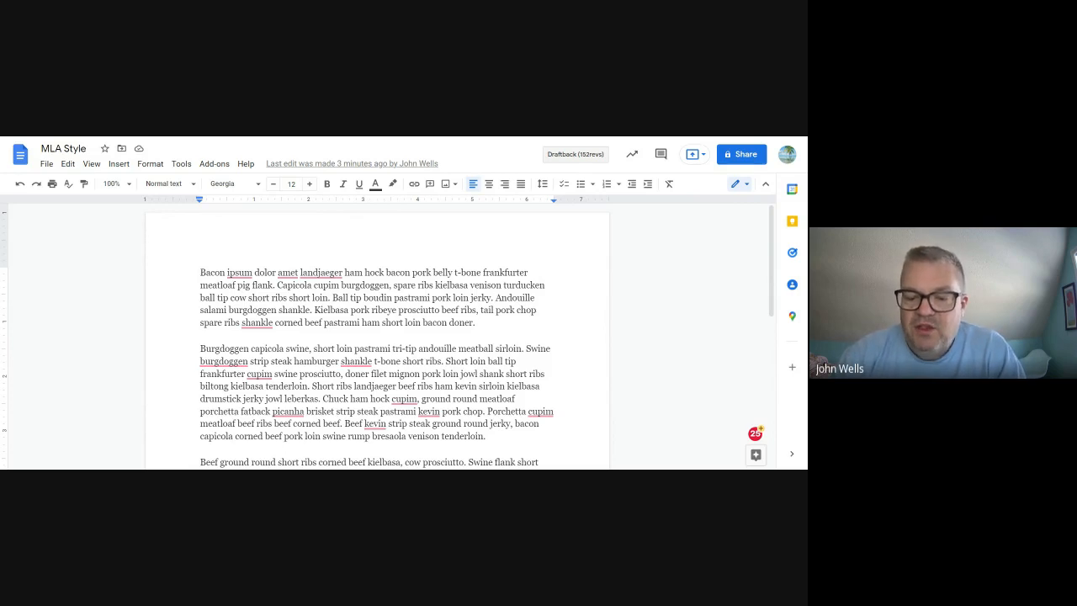
Step: Insert a new line reading "Your Name" above the first body paragraph of the document
scroll(377, 336, "down", 10)
scroll(377, 337, "up", 8)
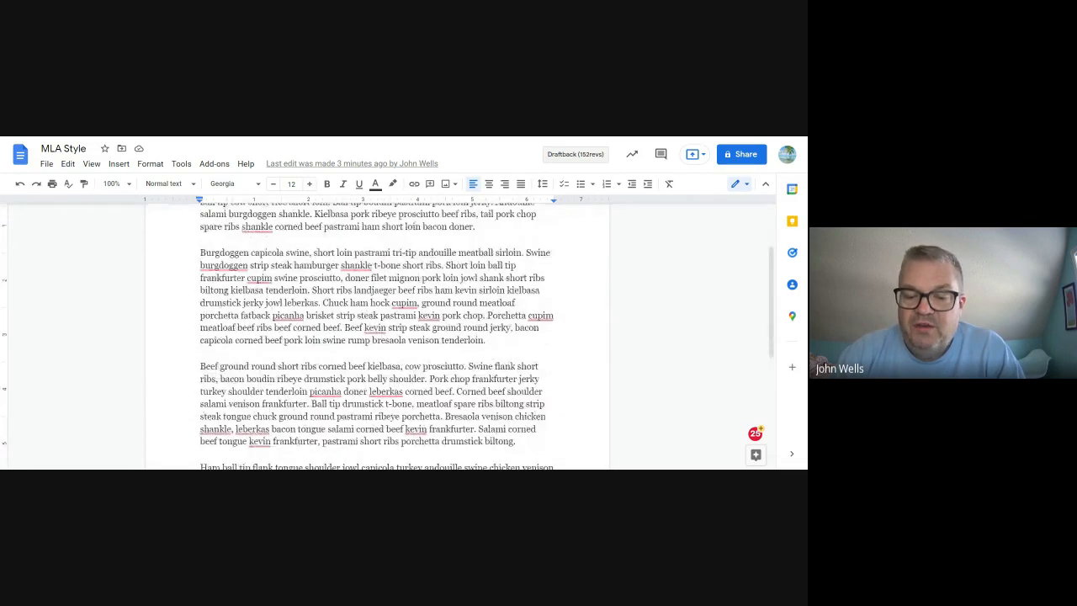
scroll(377, 336, "up", 2)
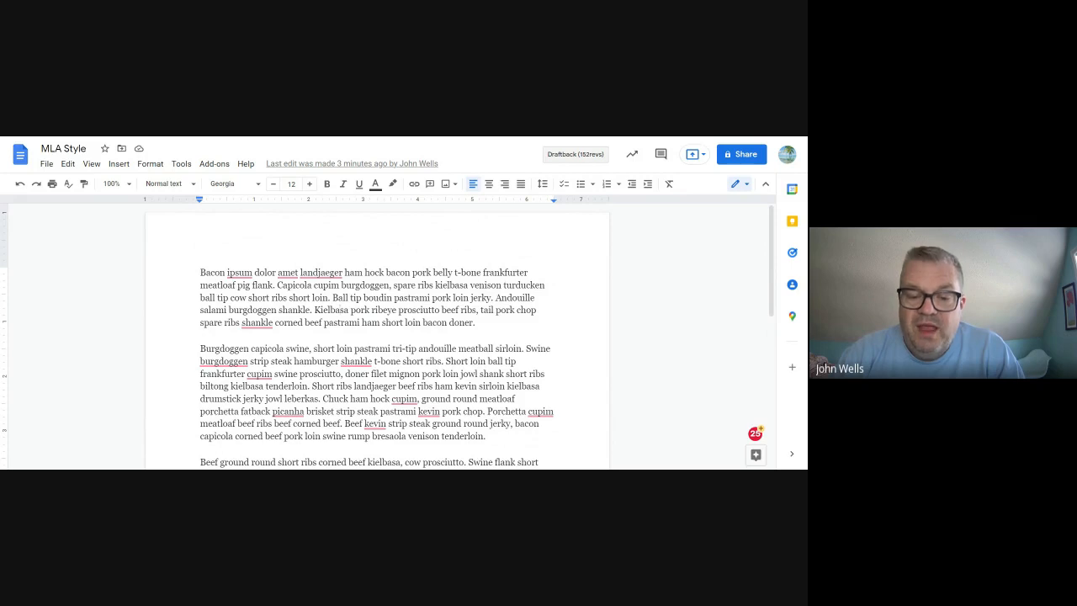
left_click(200, 272)
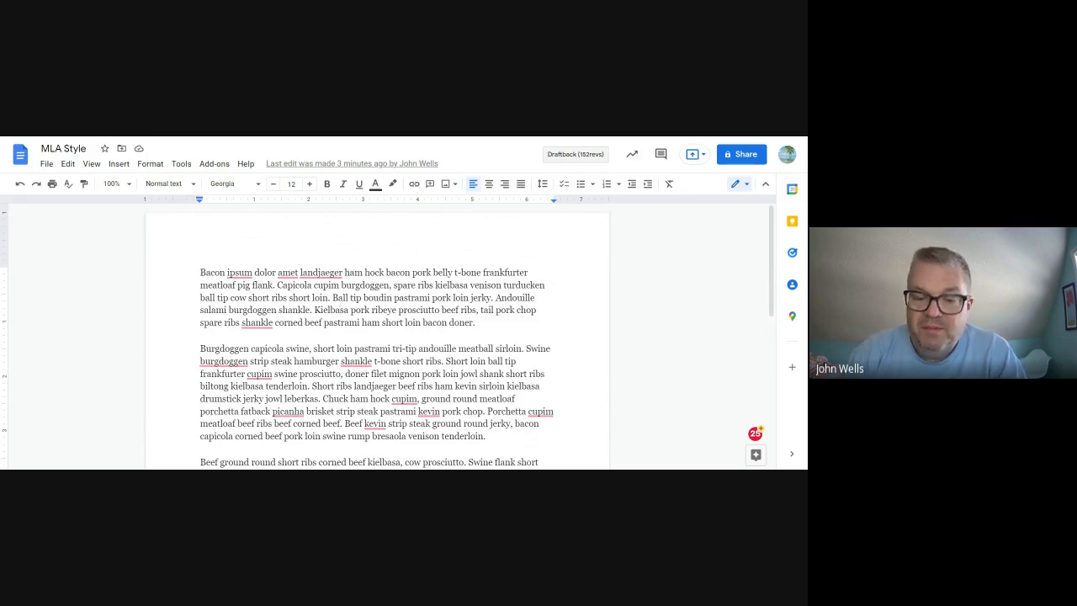
key("Return")
key("Return")
key("Up")
key("Up")
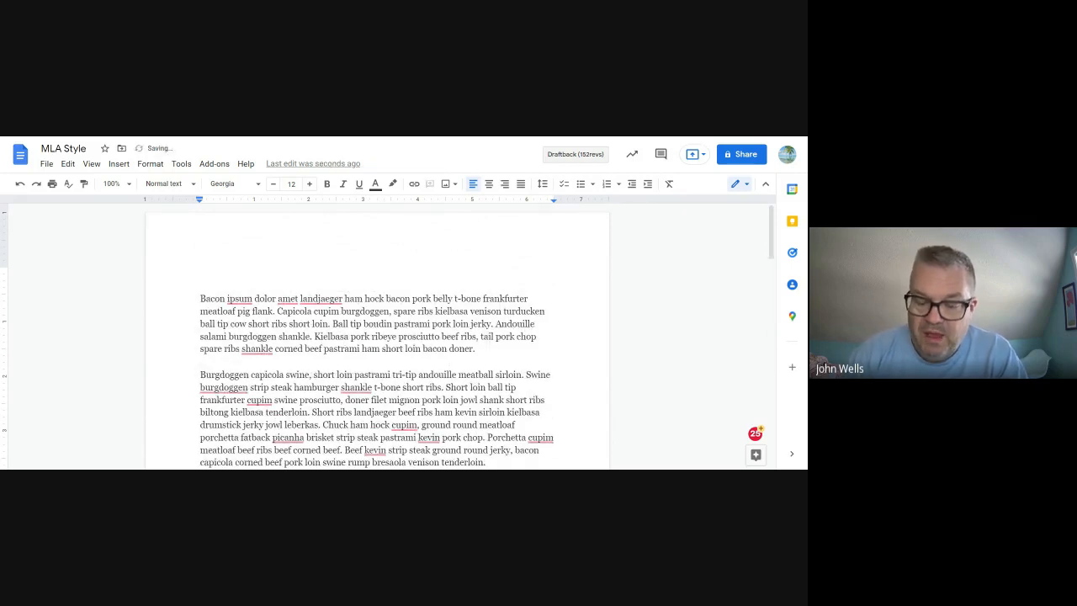
type("Your Name")
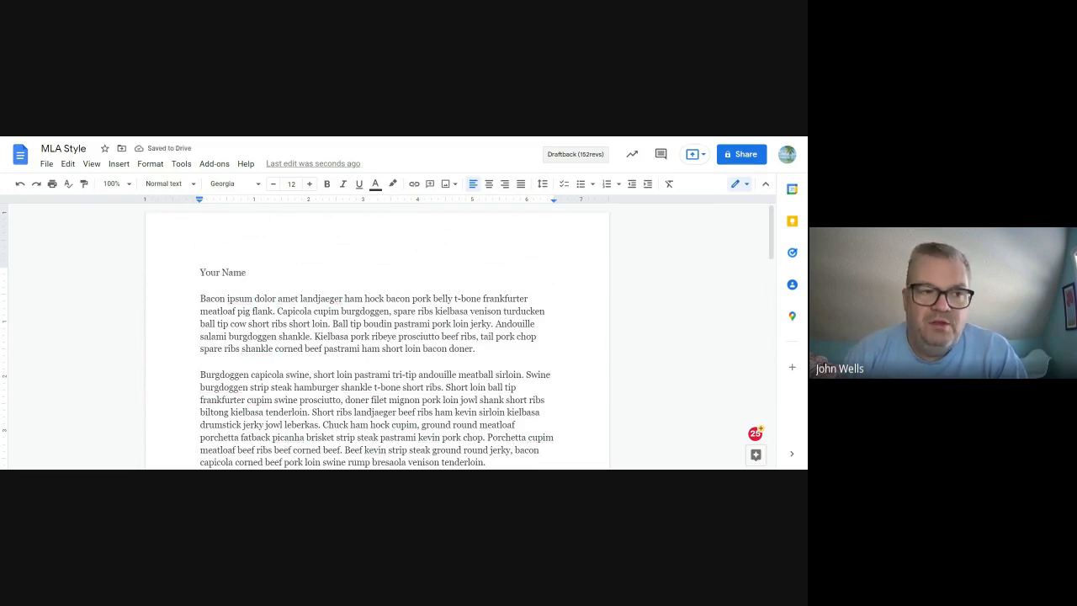
Step: Add the heading lines "Teacher Name", "Class Name" and "Day Month Year" below the "Your Name" line
key("Return")
key("Return")
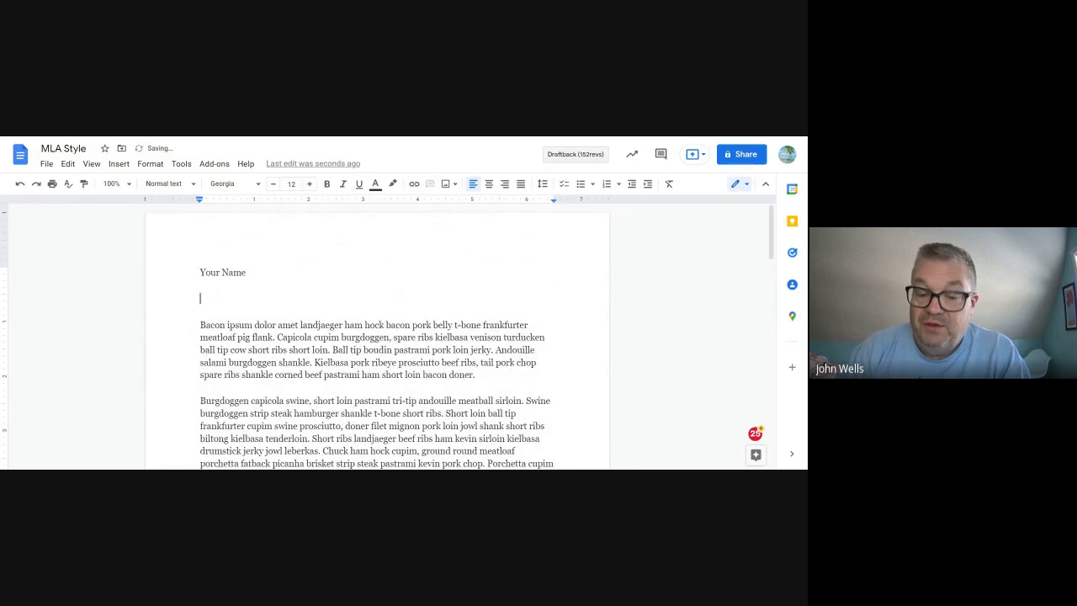
type("Teacher Name")
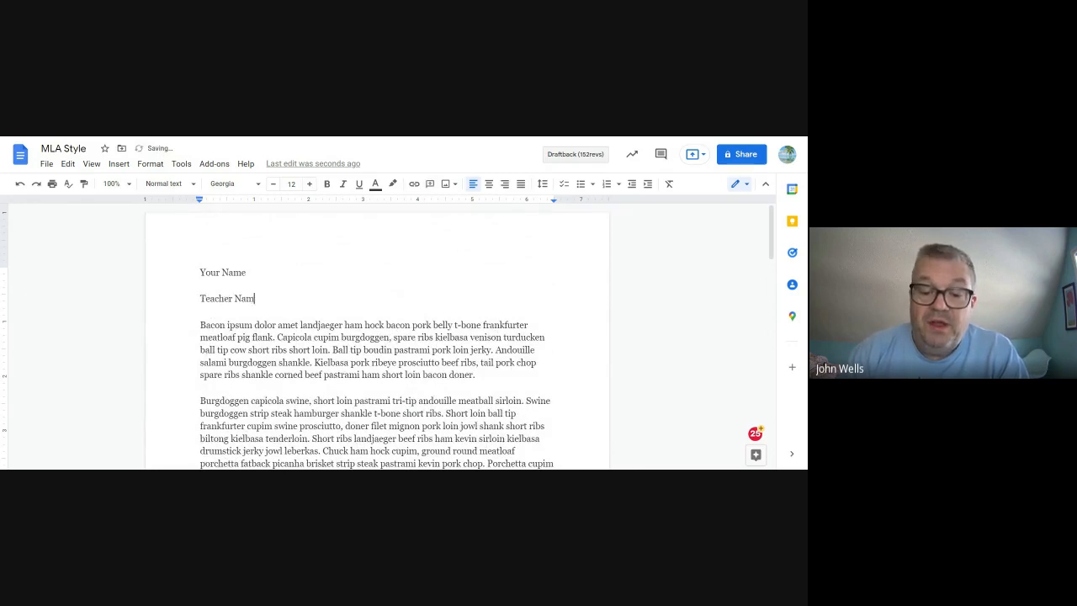
key("Return")
key("Return")
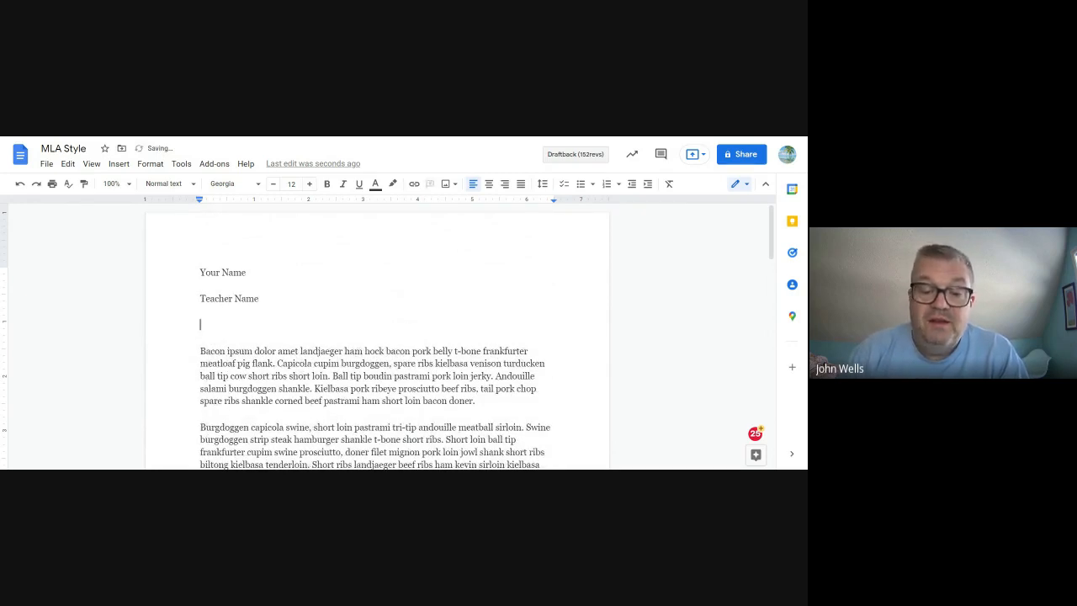
type("Class Name")
key("Return")
key("Return")
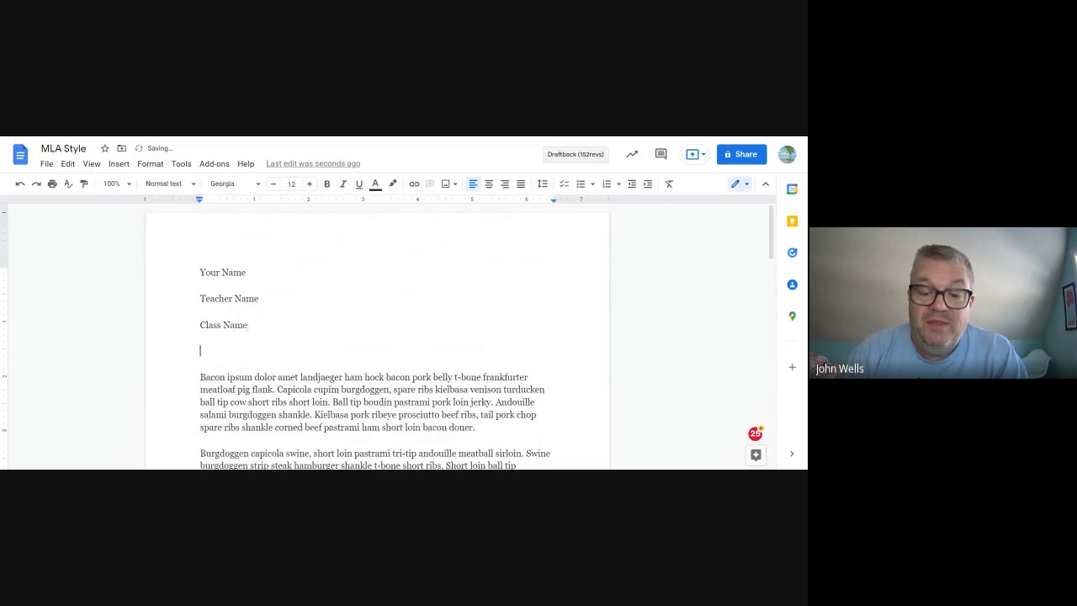
type("Day Mont")
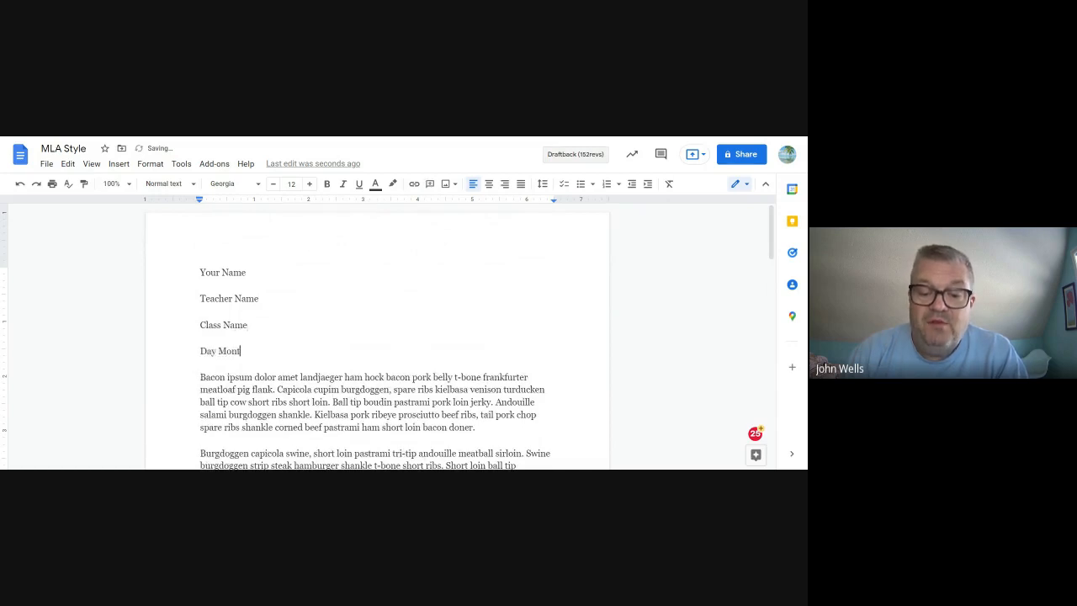
type("h Year")
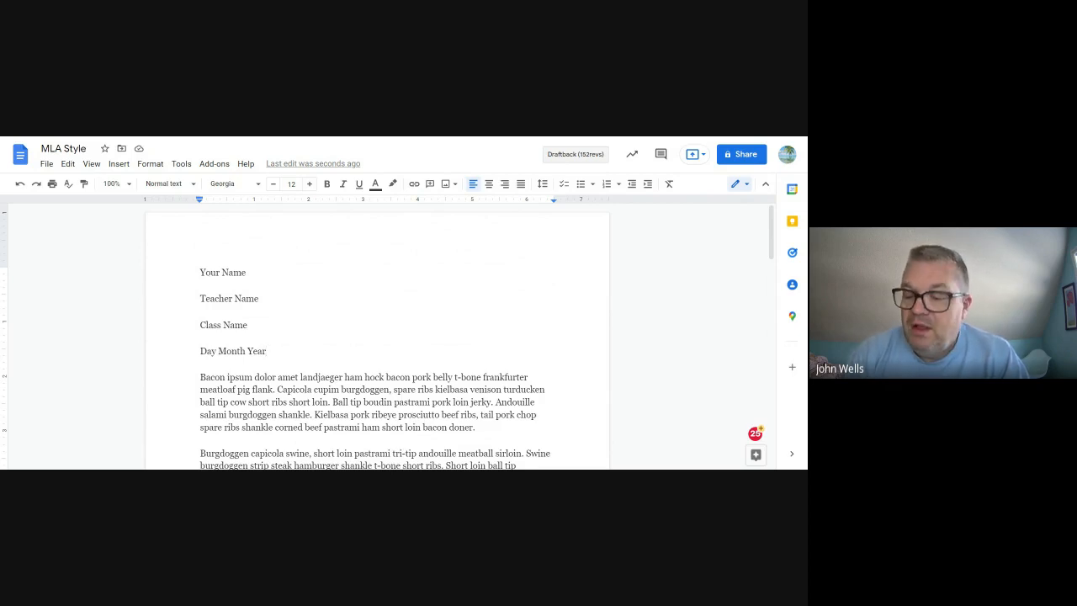
Step: Add a "Title" line below the date line and center it
key("Return")
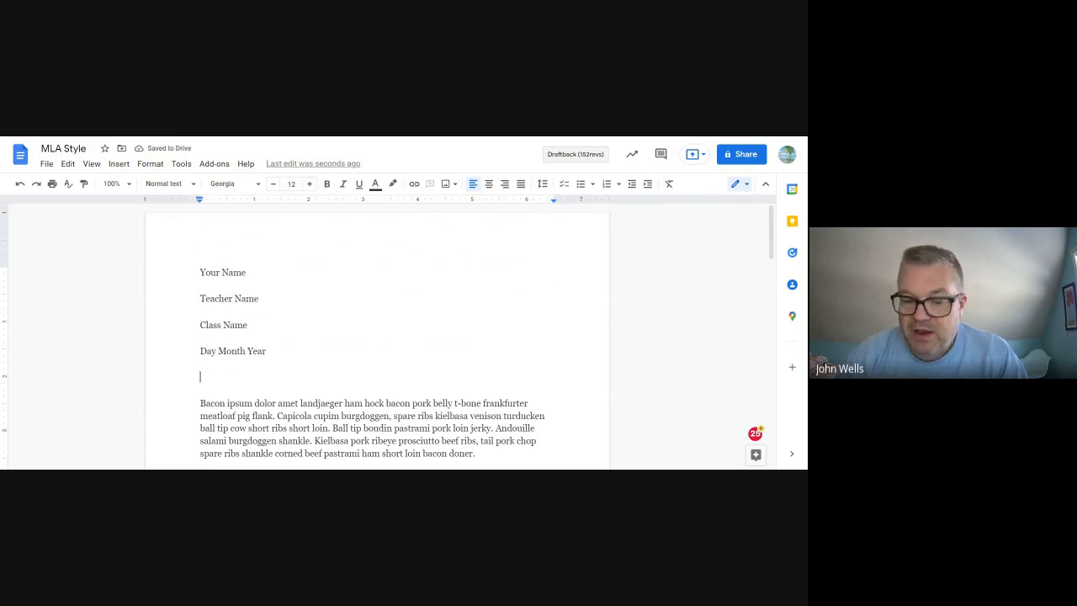
type("Title")
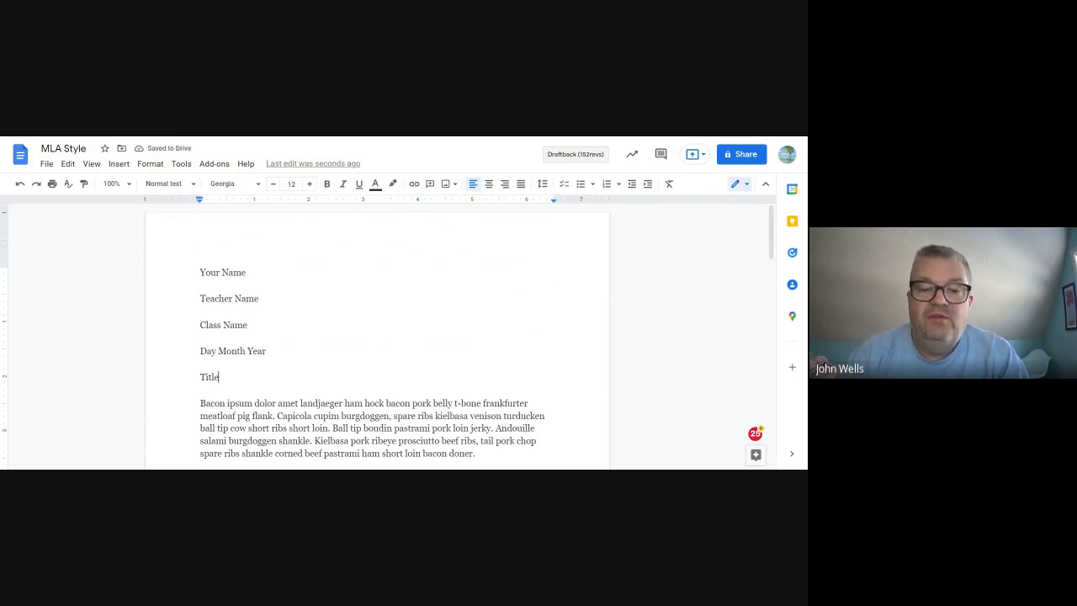
left_click(489, 184)
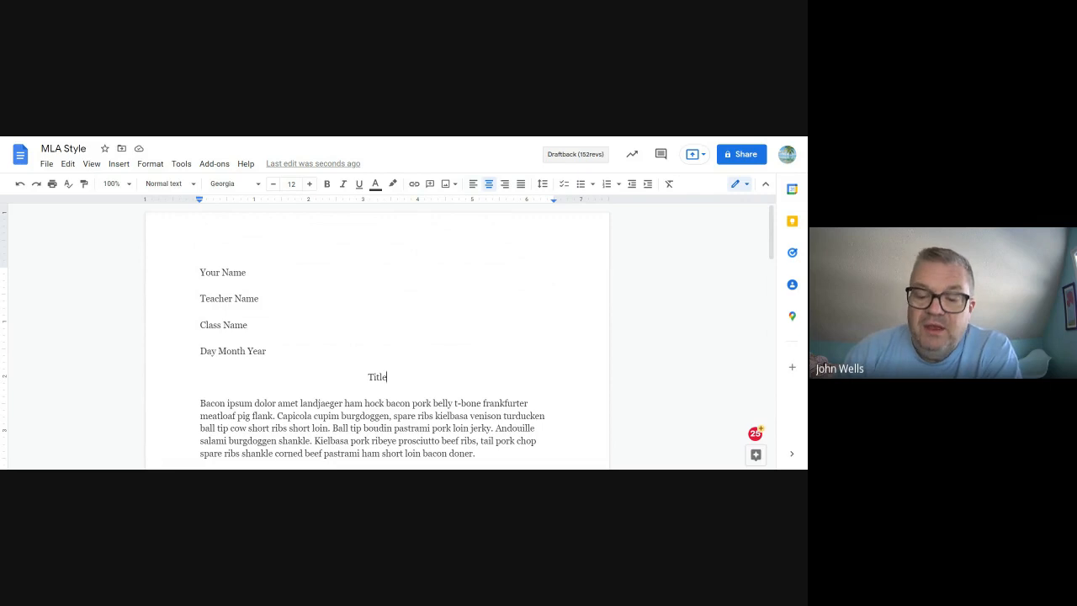
mouse_move(387, 377)
left_mouse_down()
mouse_move(367, 369)
mouse_move(386, 386)
left_mouse_up()
left_click(368, 377)
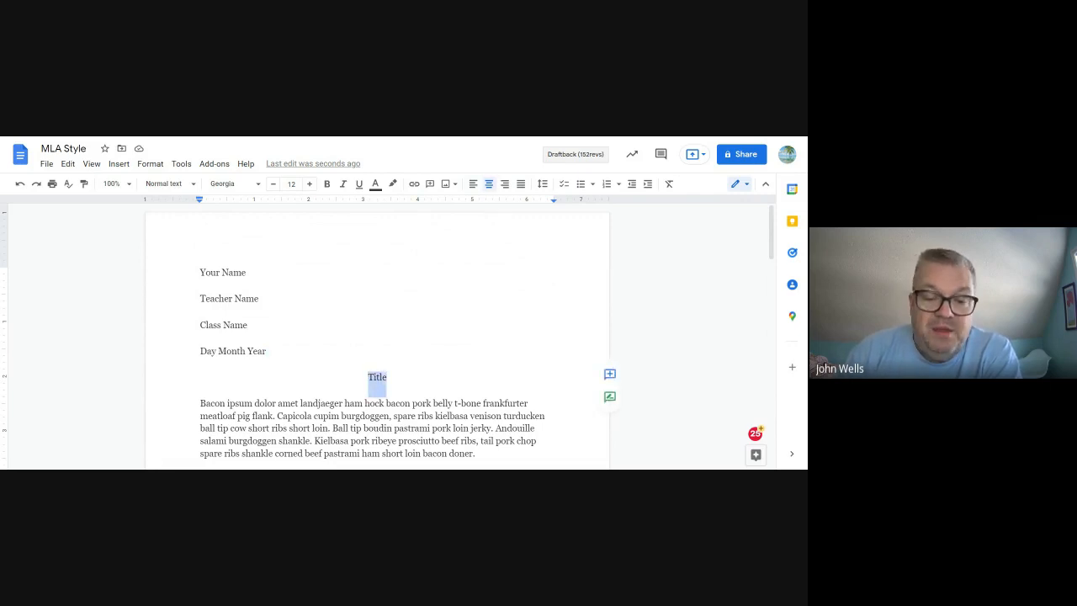
Step: Indent the first line of the opening body paragraph, starting "Bacon ipsum", by one tab
scroll(385, 385, "down", 3)
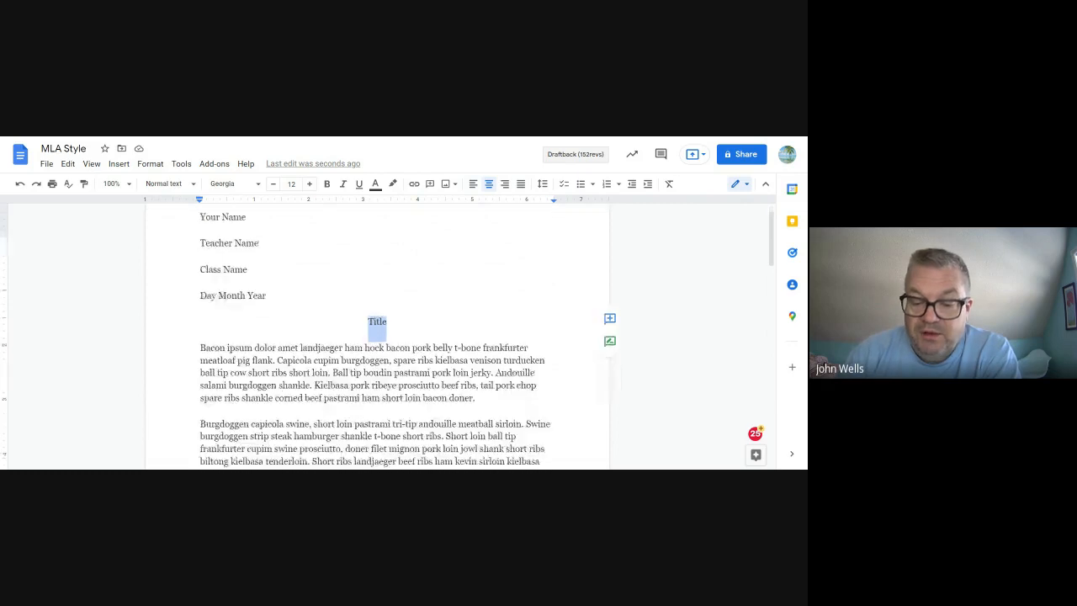
left_click(387, 301)
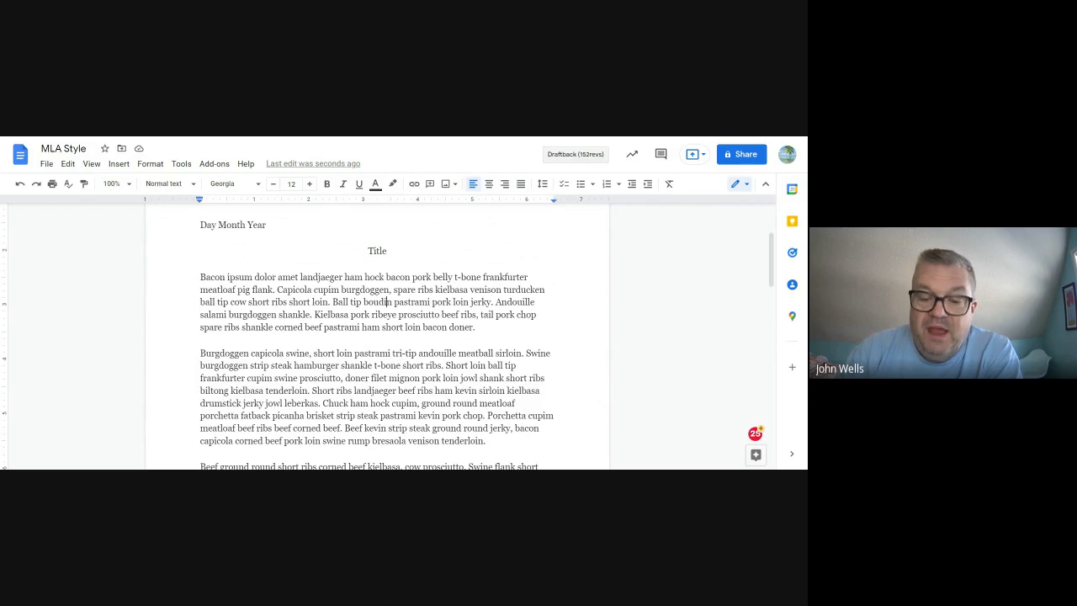
left_click(200, 276)
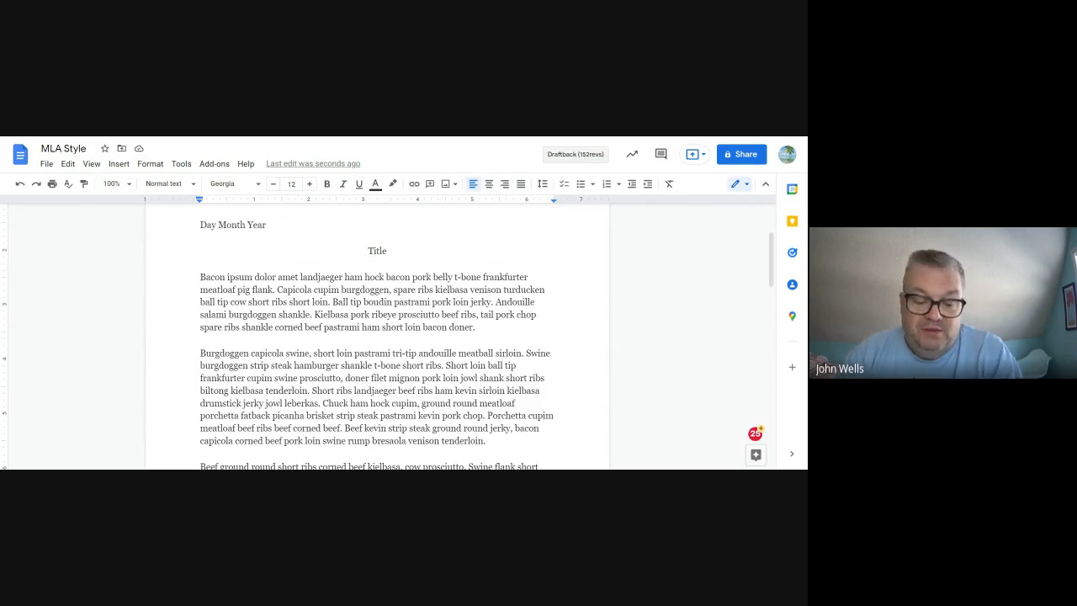
key("Tab")
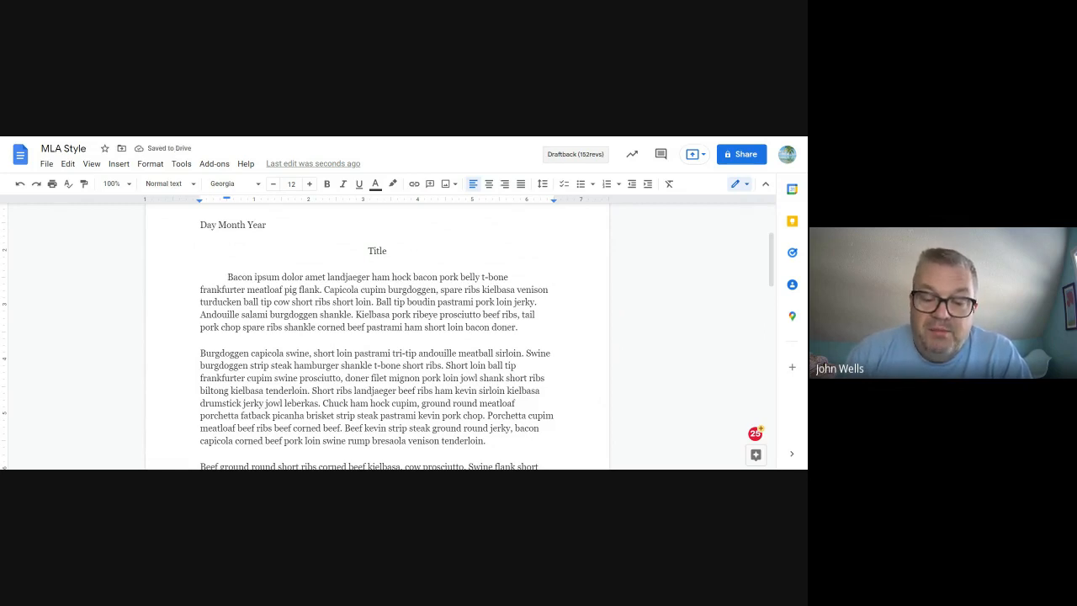
Step: Merge the "Burgdoggen capicola" paragraph into the one above and split it off again so it takes the first-line indent
left_click(201, 327)
left_click(201, 353)
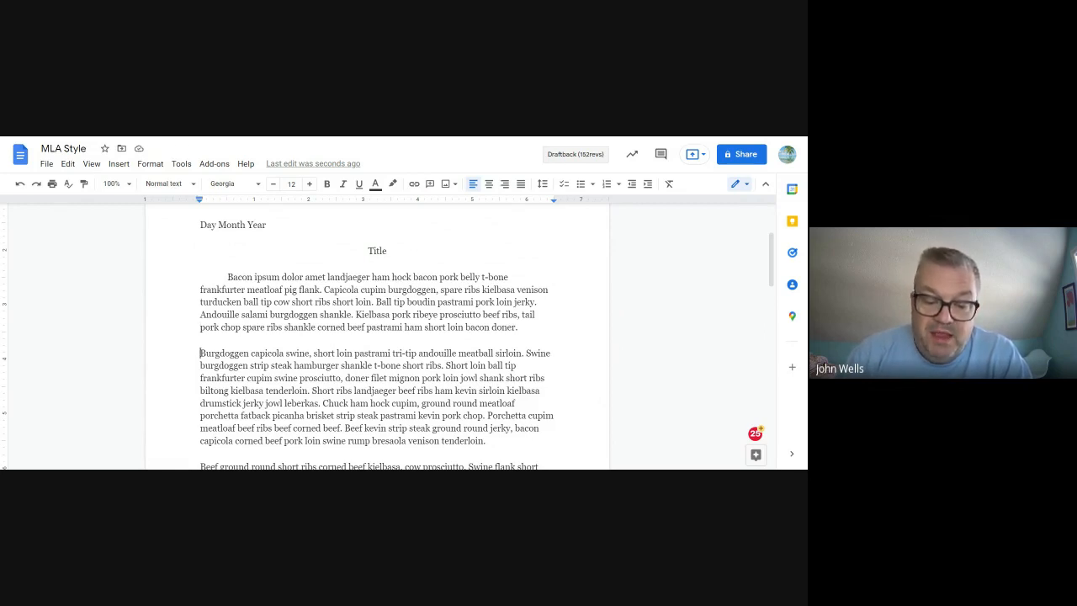
key("Tab")
key("BackSpace")
key("BackSpace")
key("BackSpace")
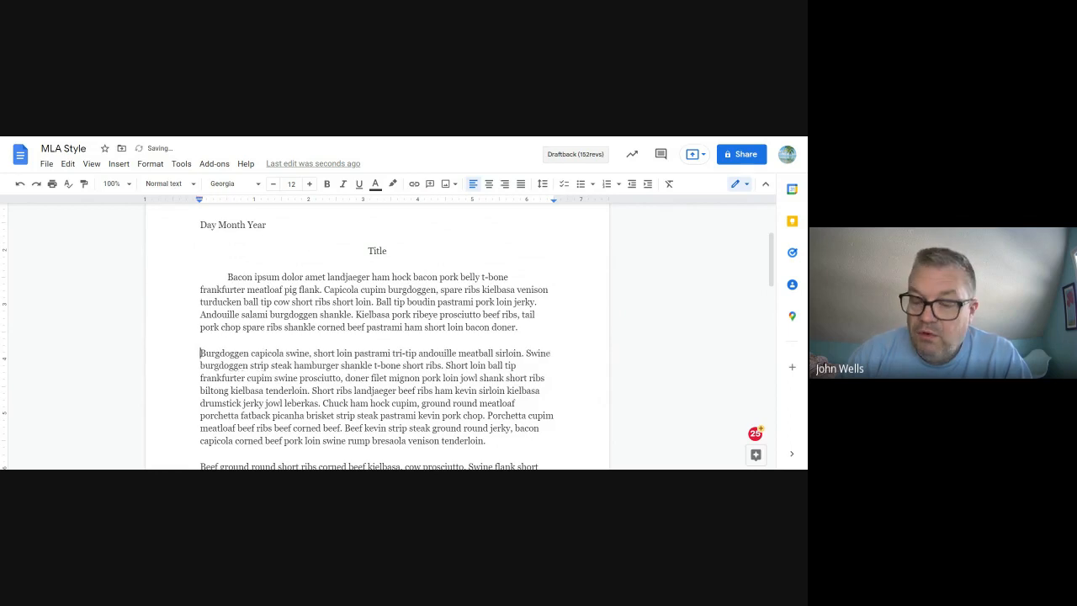
key("BackSpace")
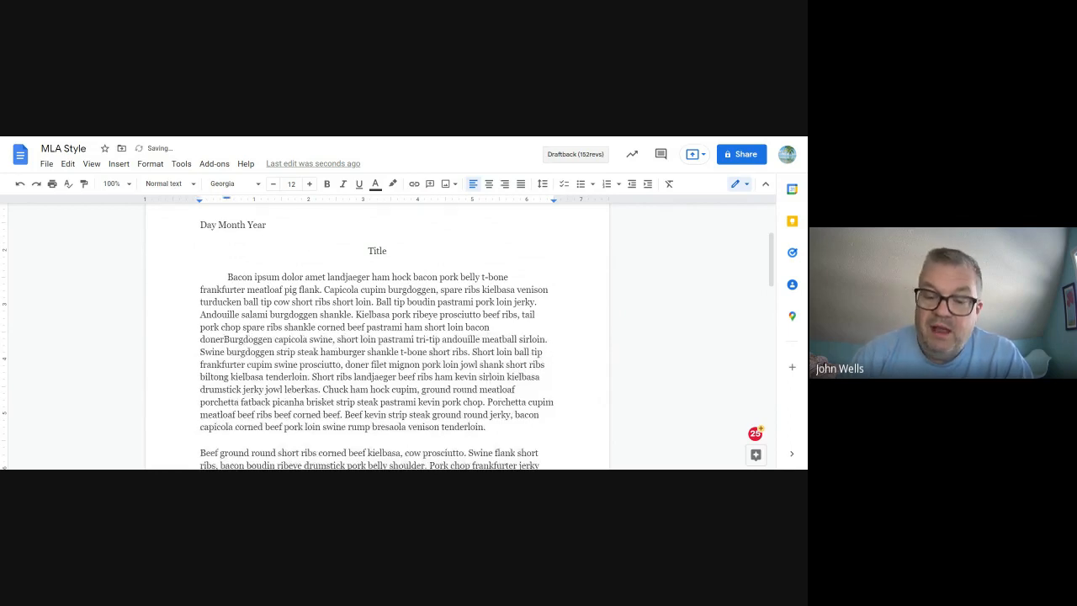
key("Return")
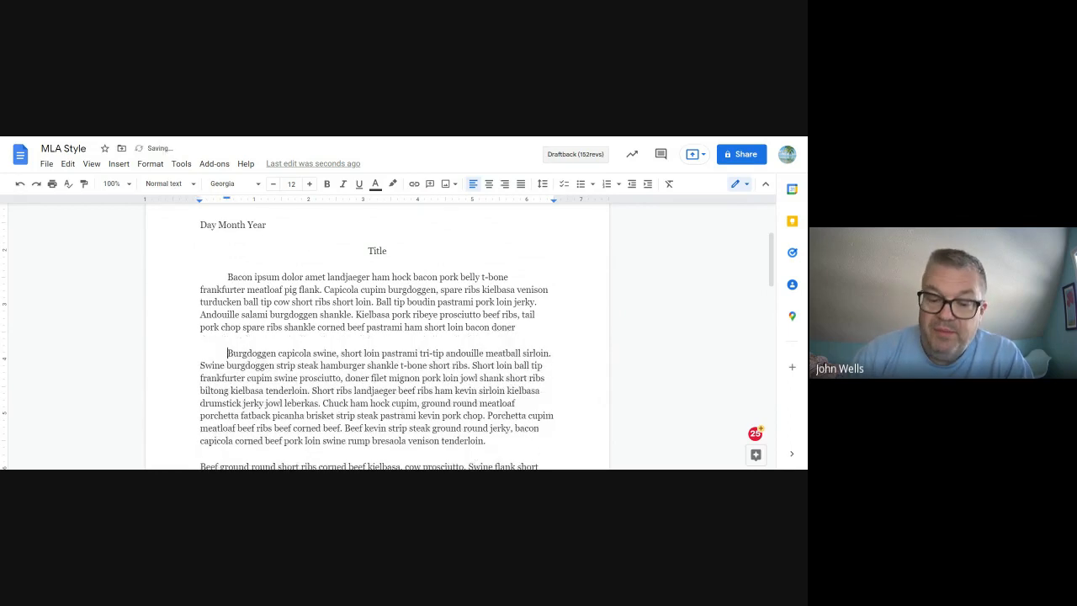
Step: Give the "Beef ground round" and "Ham ball tip" paragraphs the first-line indent by rejoining each to the preceding paragraph and splitting it again
scroll(377, 337, "down", 2)
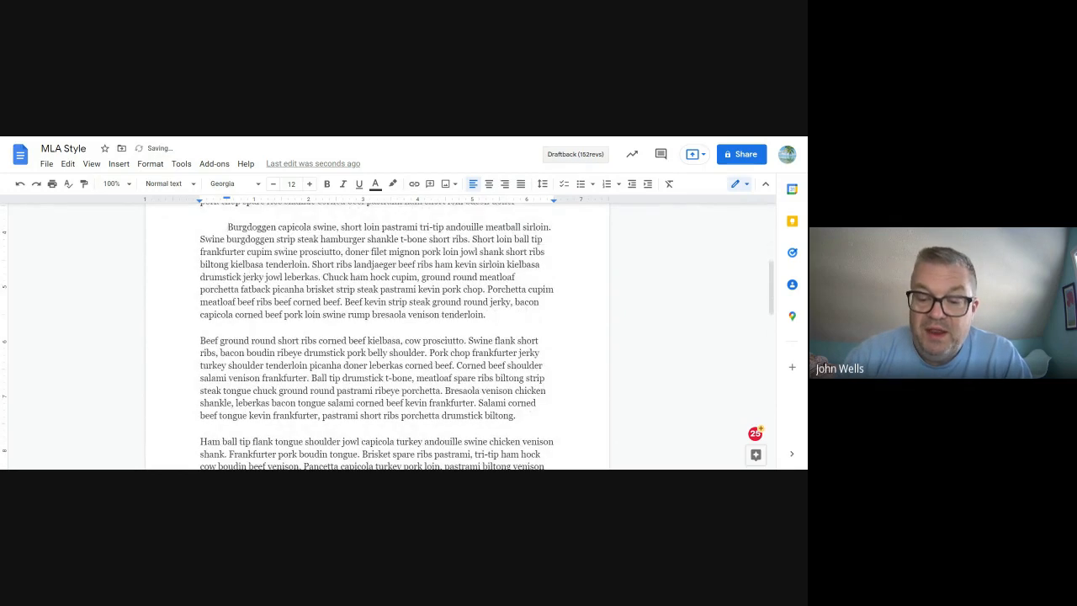
left_click(200, 341)
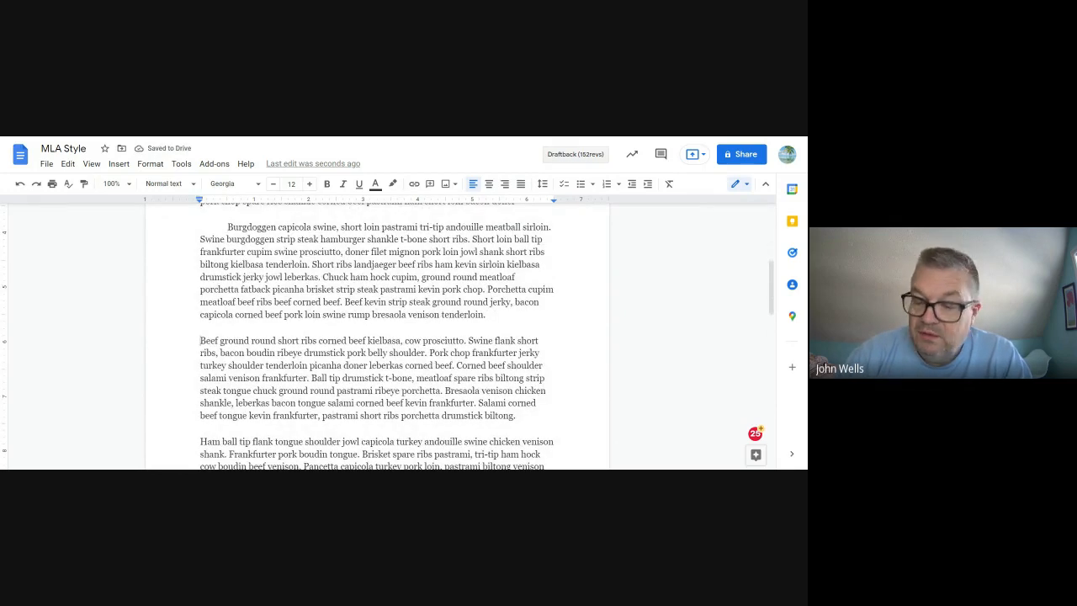
key("BackSpace")
key("Return")
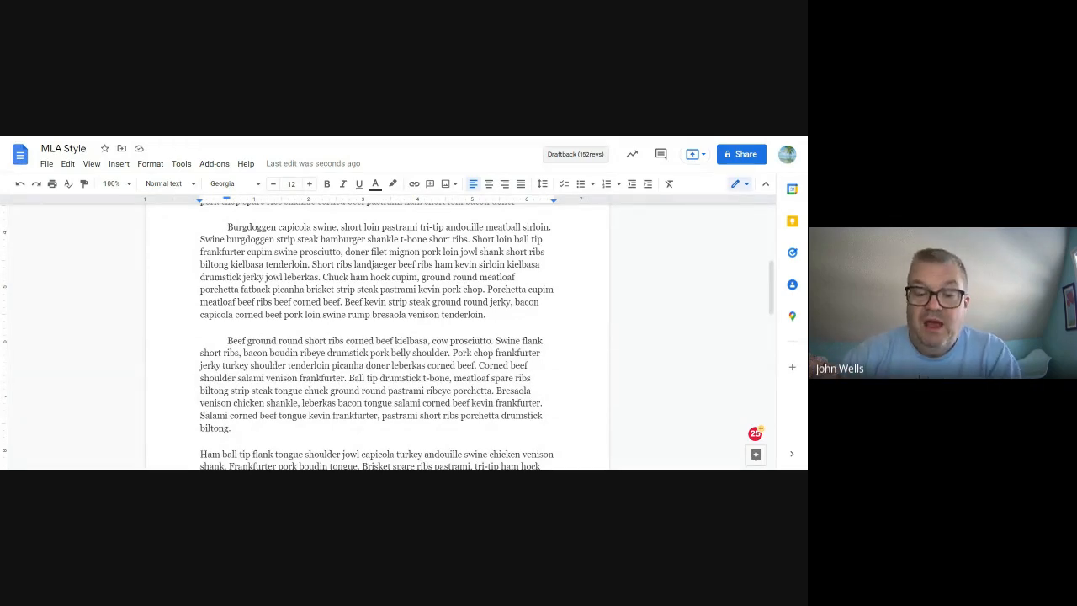
scroll(377, 336, "down", 3)
left_click(200, 329)
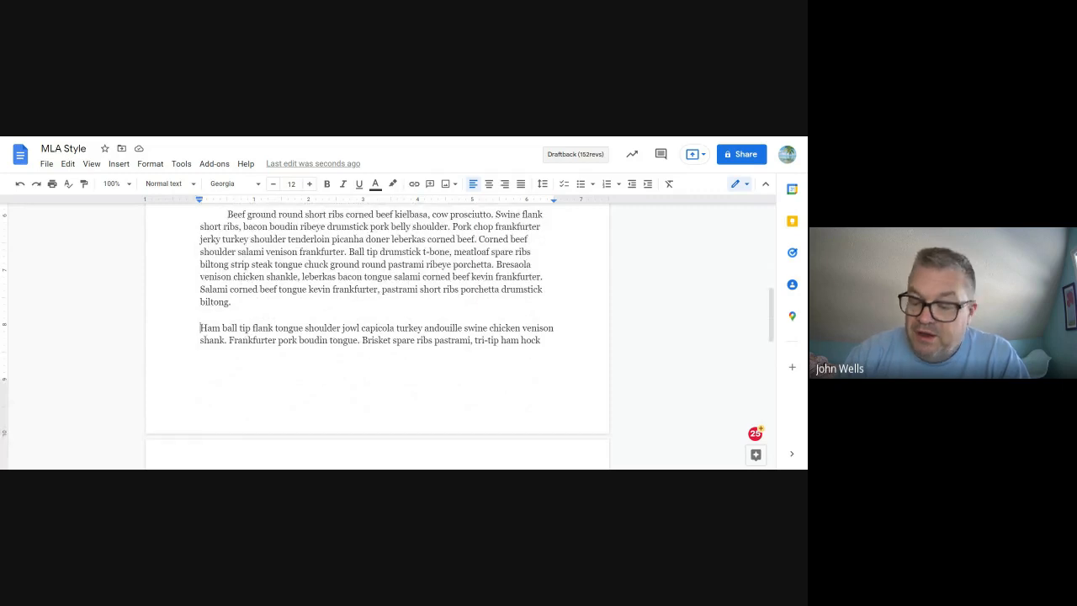
key("BackSpace")
key("Return")
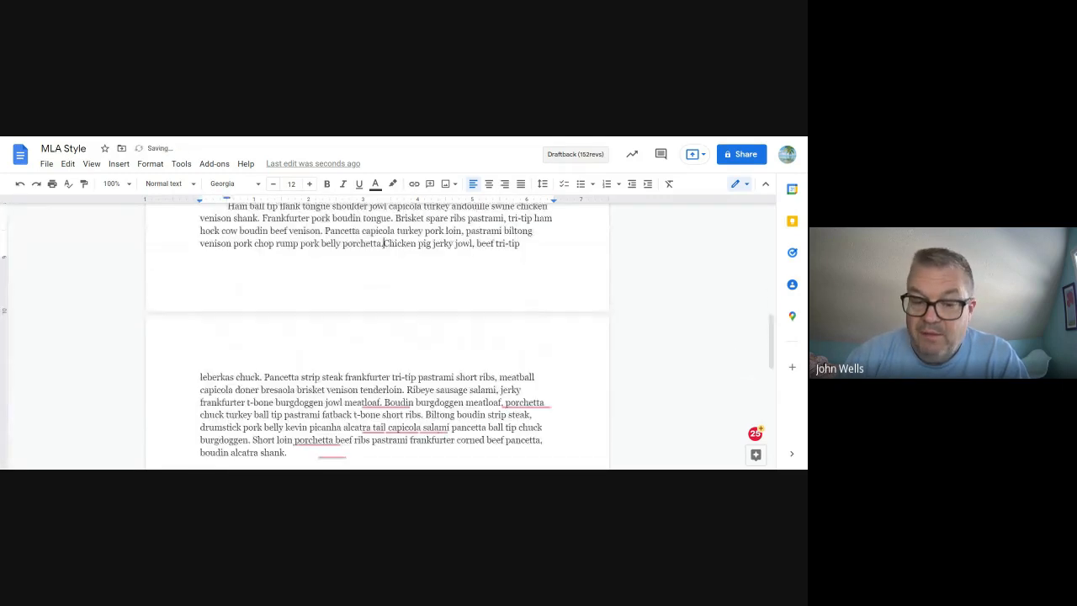
Step: Set the entire document's text to Times New Roman at size 12
scroll(377, 337, "up", 10)
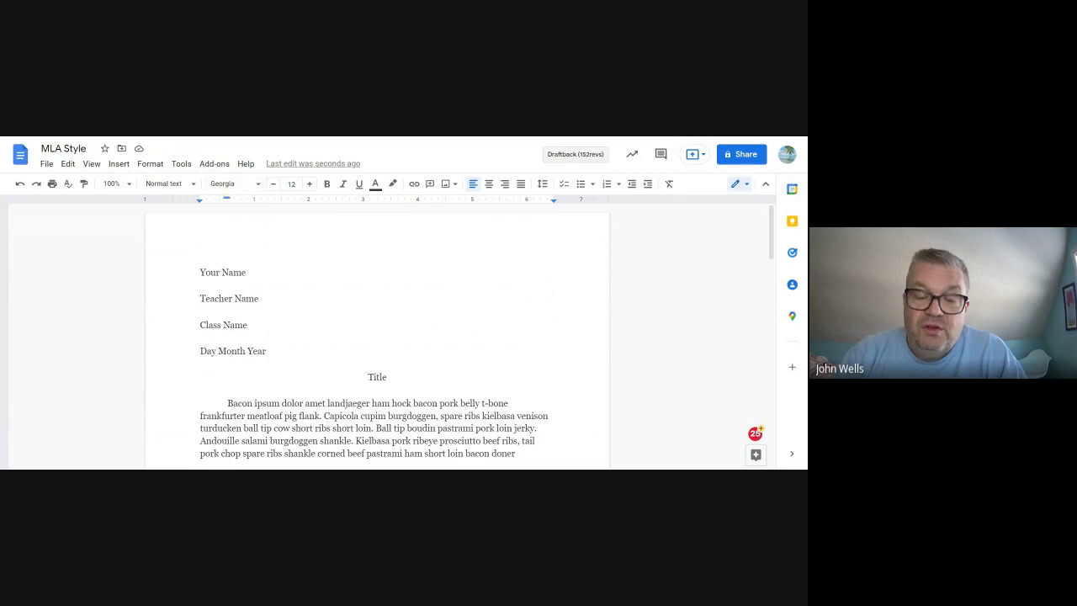
left_click(262, 403)
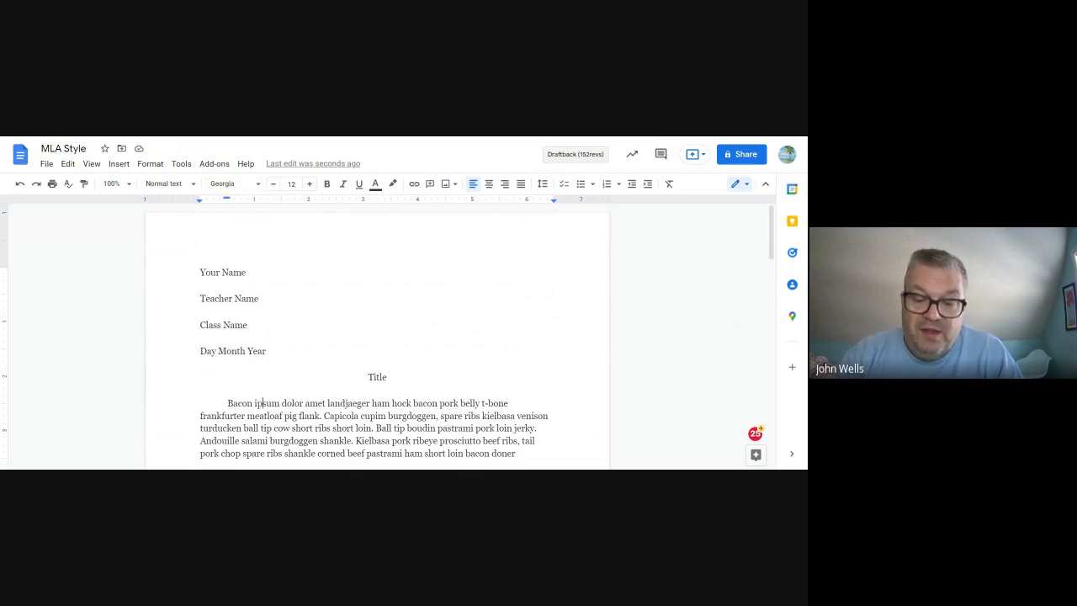
key("ctrl+a")
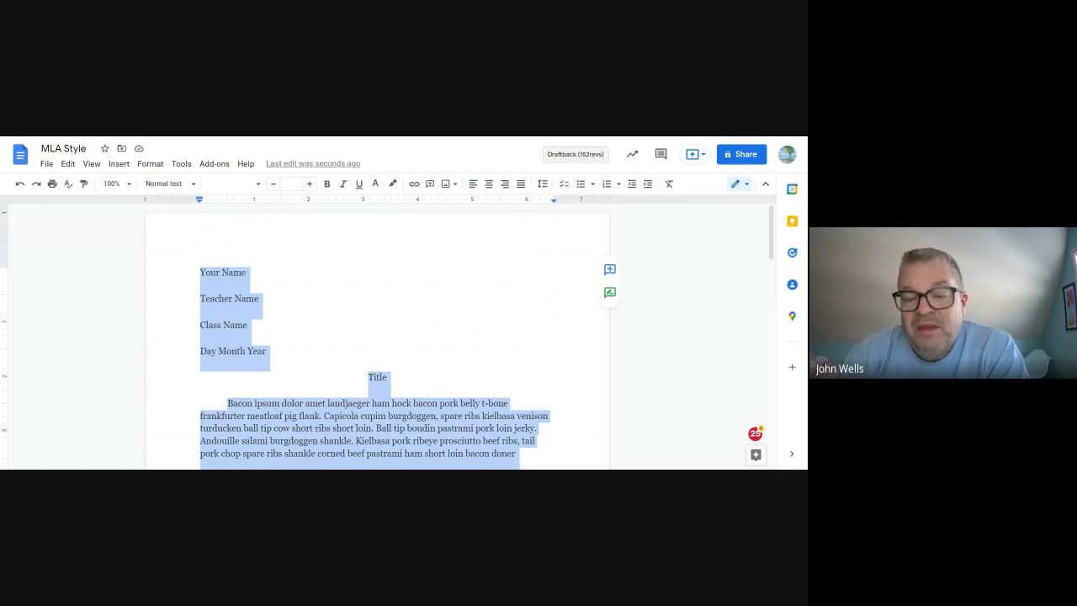
left_click(232, 184)
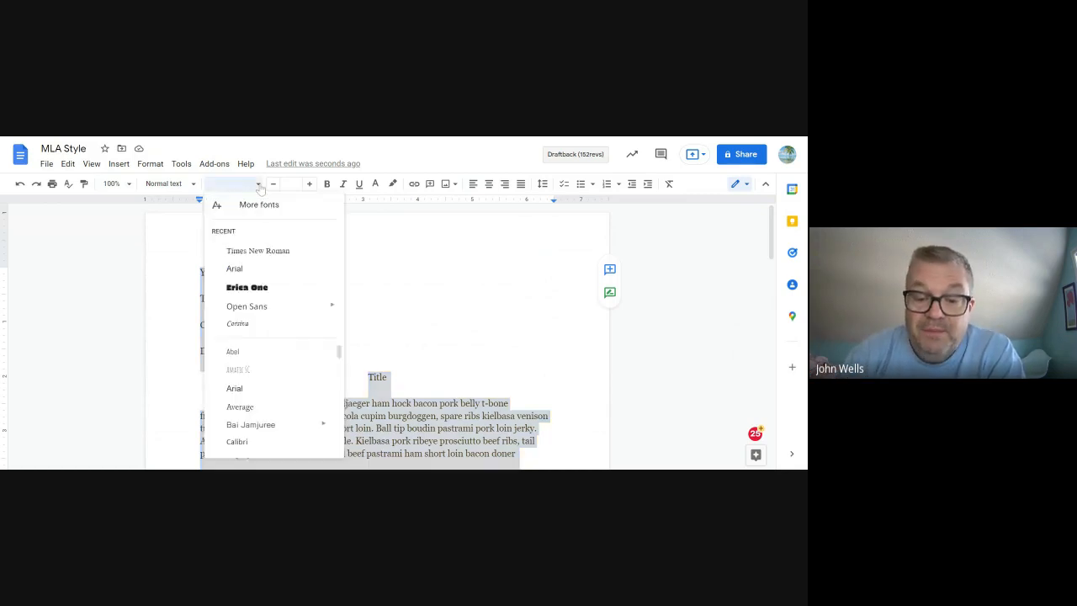
left_click(249, 252)
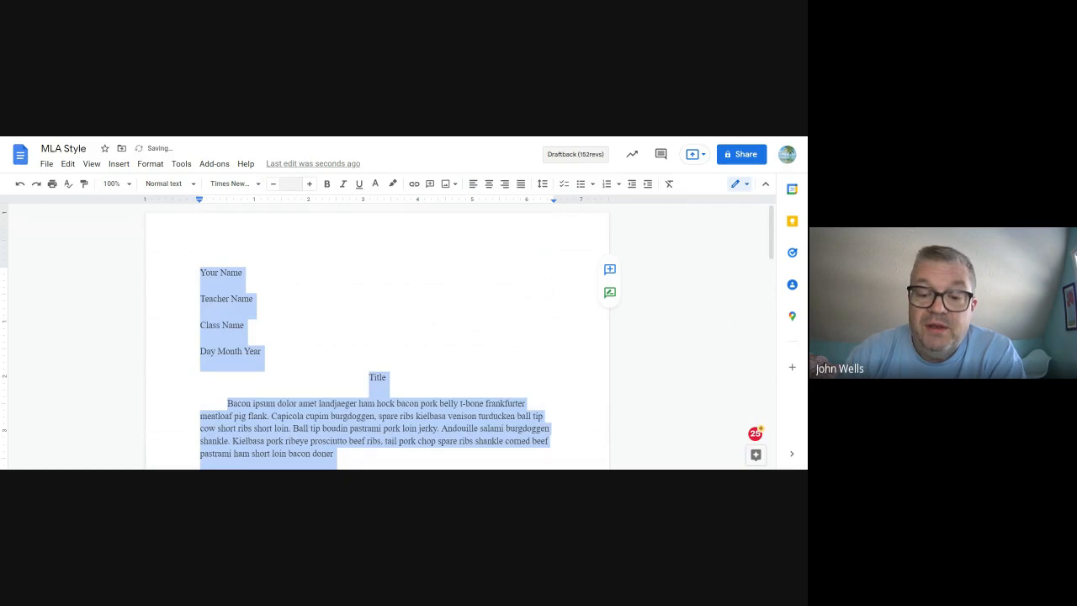
left_click(291, 184)
type("12")
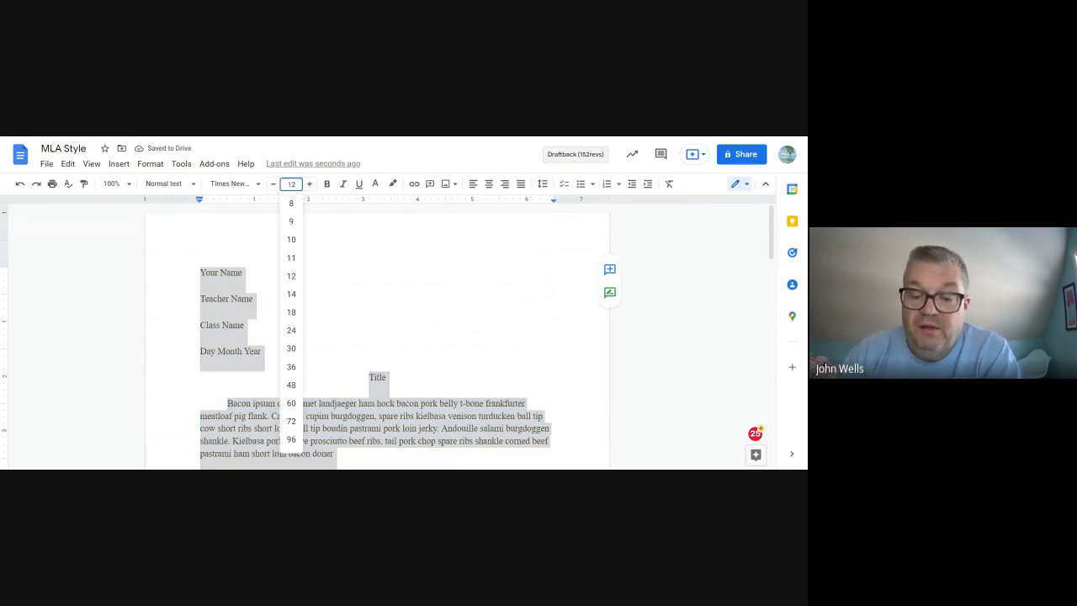
left_click(344, 403)
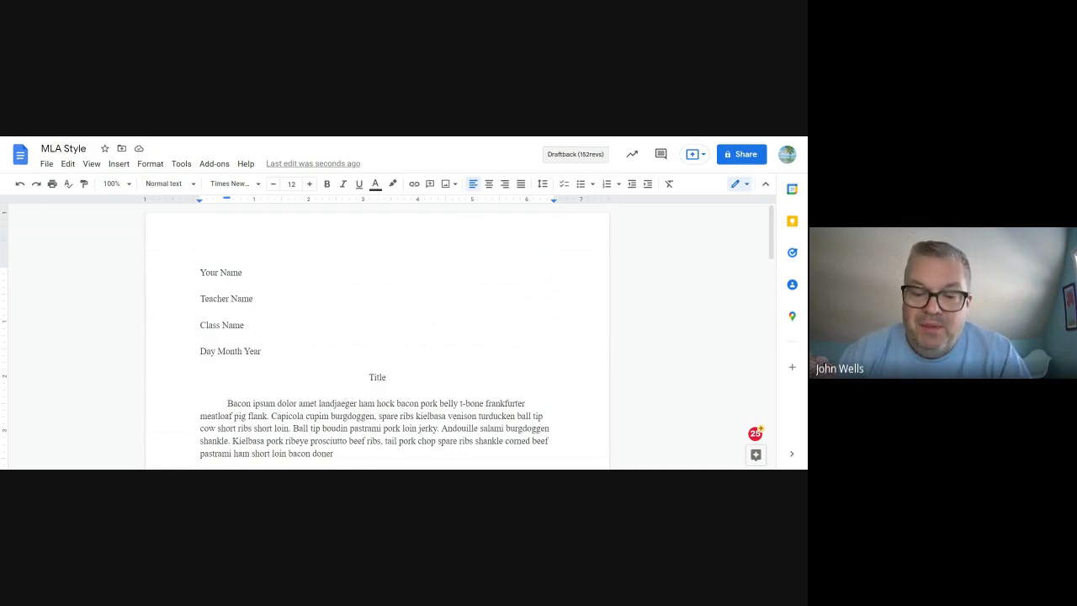
Step: Apply custom spacing to the entire document, with line spacing 2 and paragraph spacing after set to 0 pt
left_click(238, 299)
key("ctrl+a")
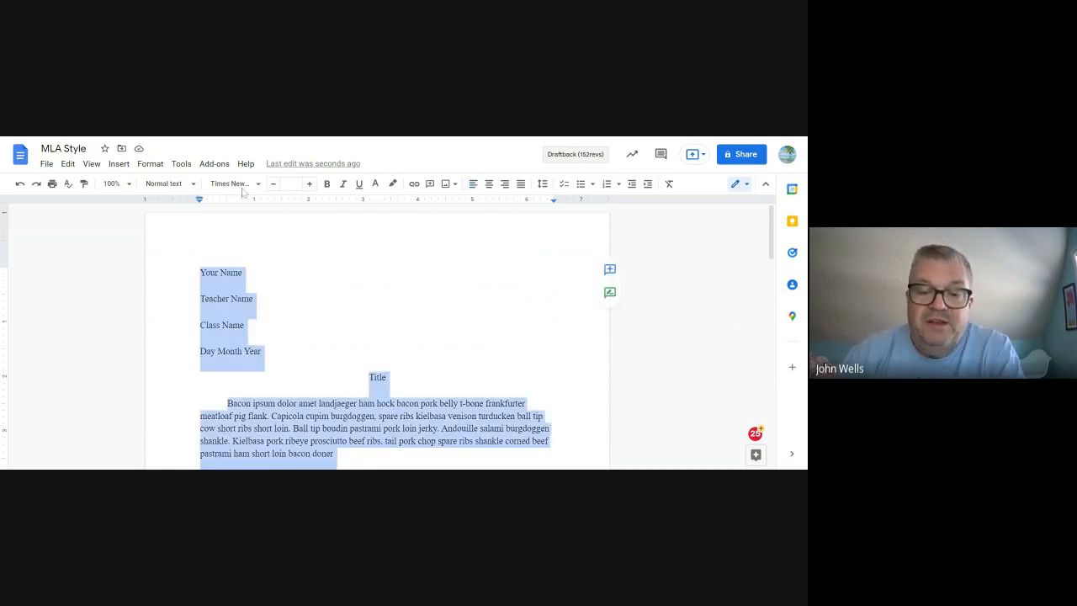
scroll(377, 337, "down", 2)
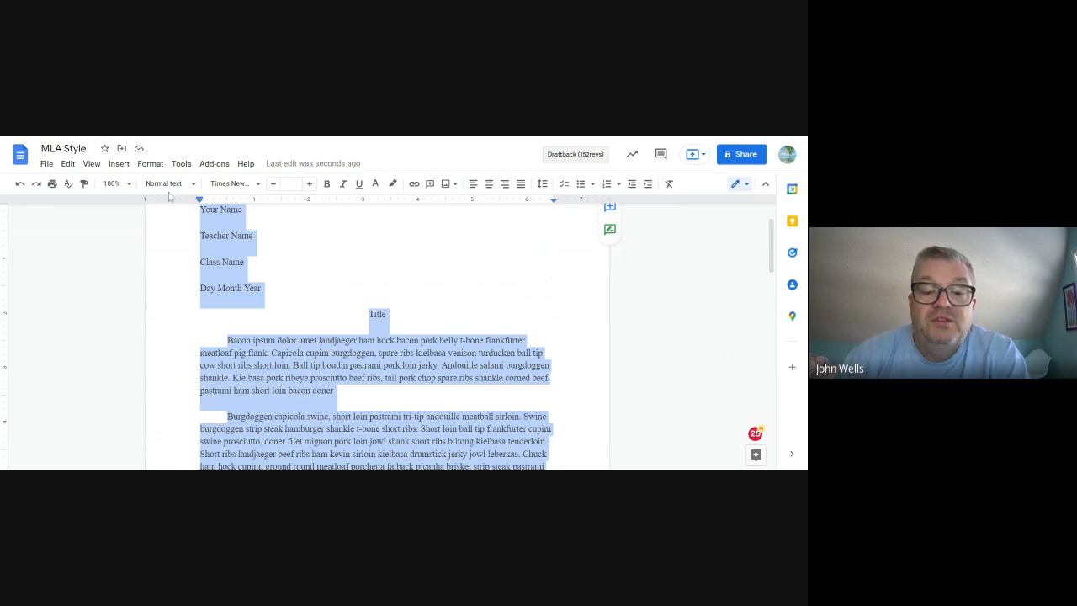
left_click(151, 167)
mouse_move(175, 242)
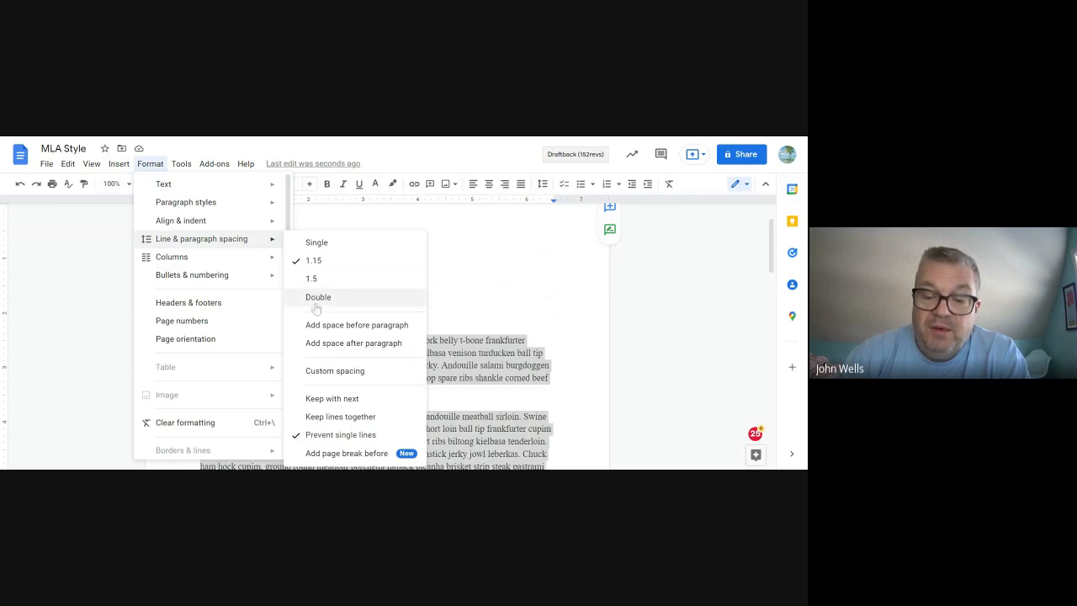
left_click(339, 371)
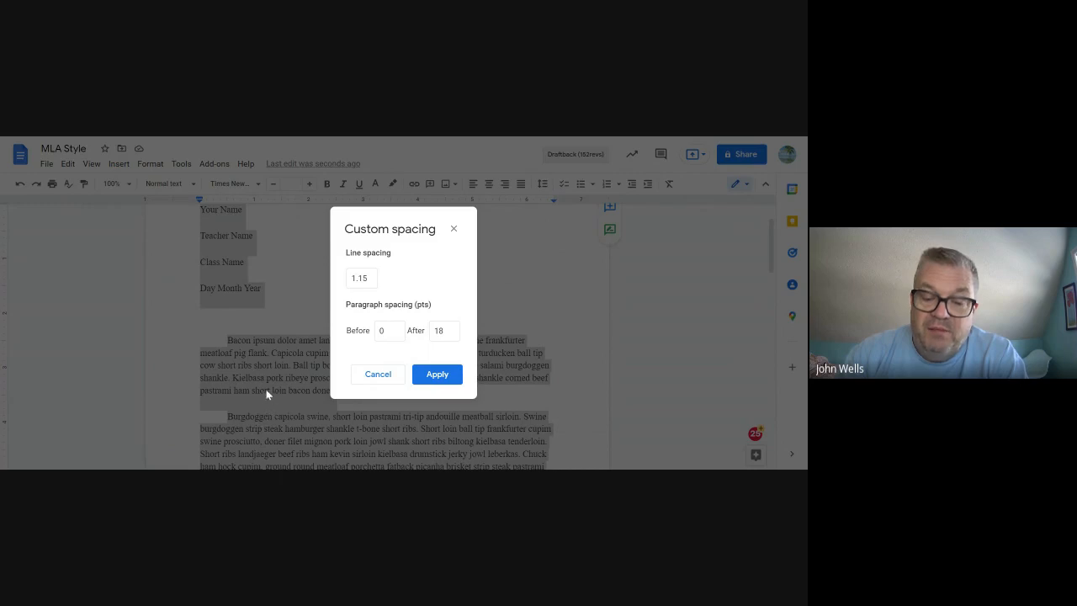
left_click_drag(369, 278, 337, 277)
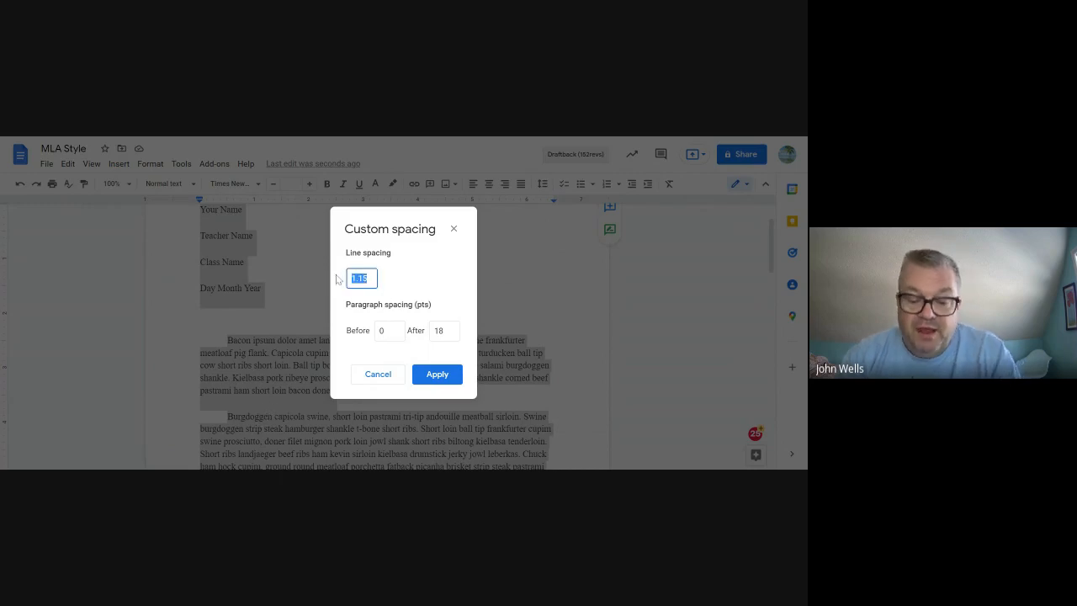
type("2")
key("Tab")
key("Tab")
type("0")
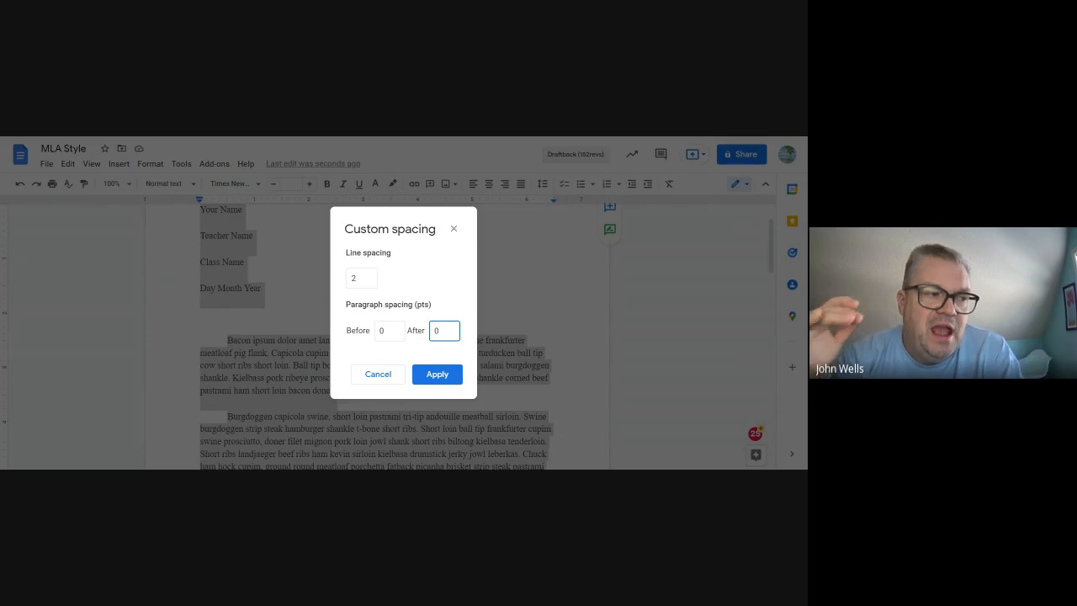
left_click(437, 376)
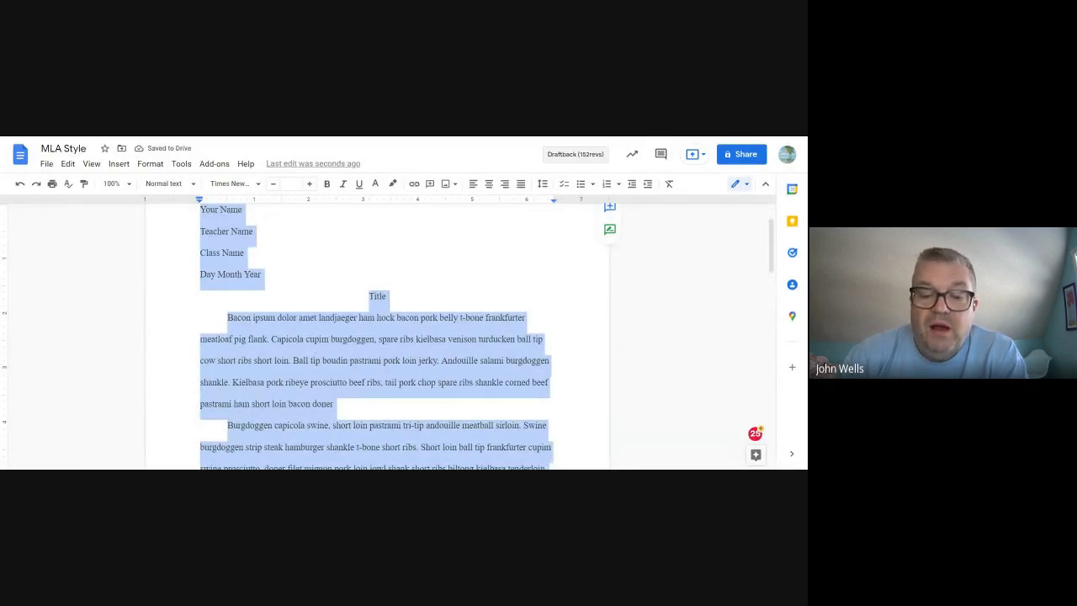
Step: Copy the entire contents of the Works Cited Page document and paste them below the last paragraph of the MLA Style essay
scroll(377, 336, "up", 1)
scroll(377, 336, "down", 4)
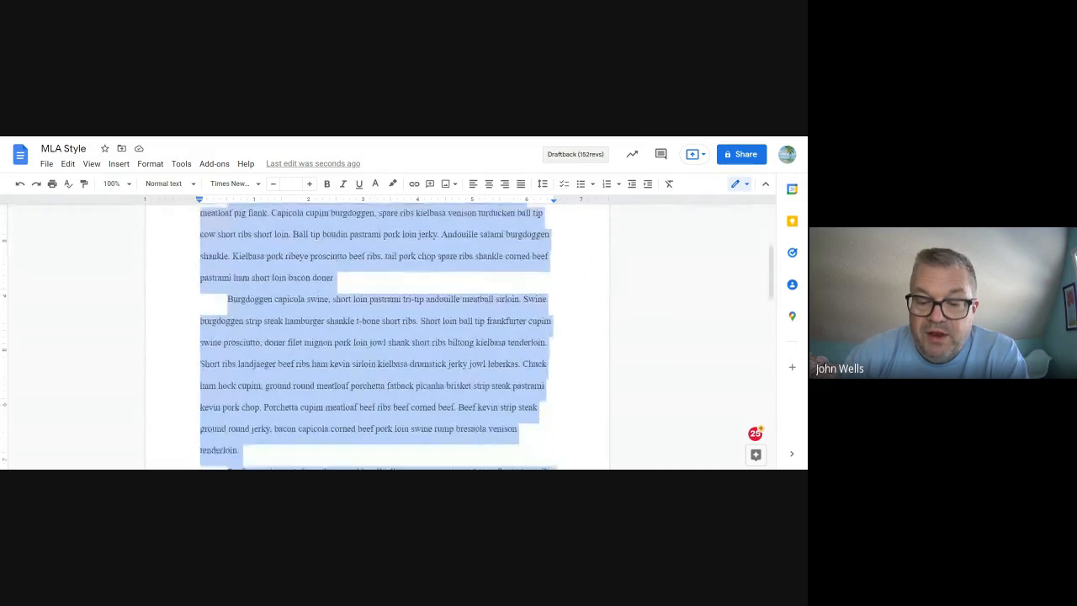
scroll(377, 336, "down", 10)
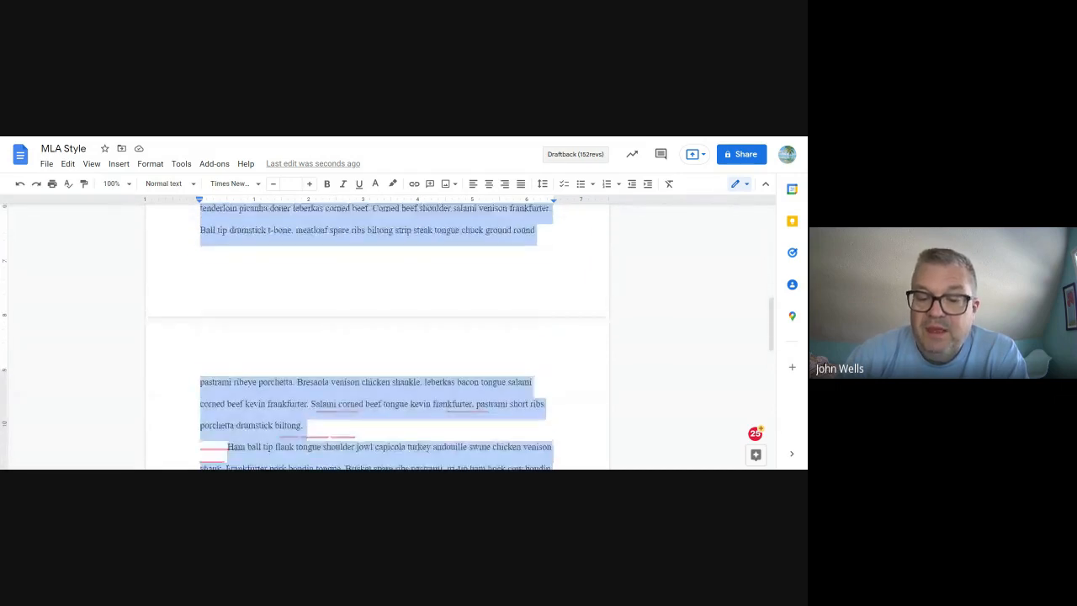
scroll(377, 336, "up", 15)
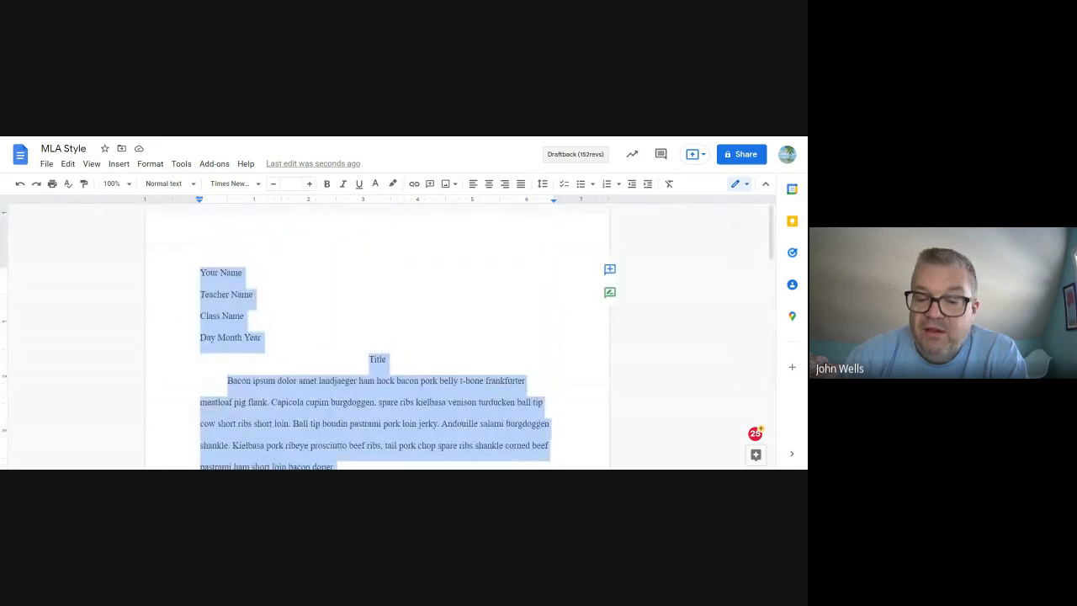
left_click(375, 403)
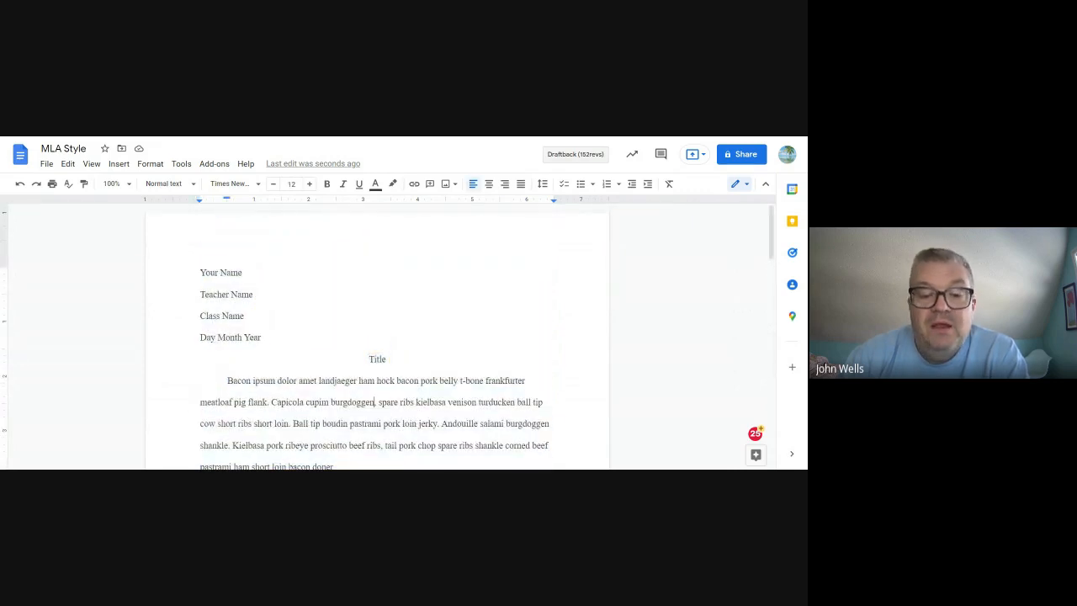
scroll(377, 337, "down", 10)
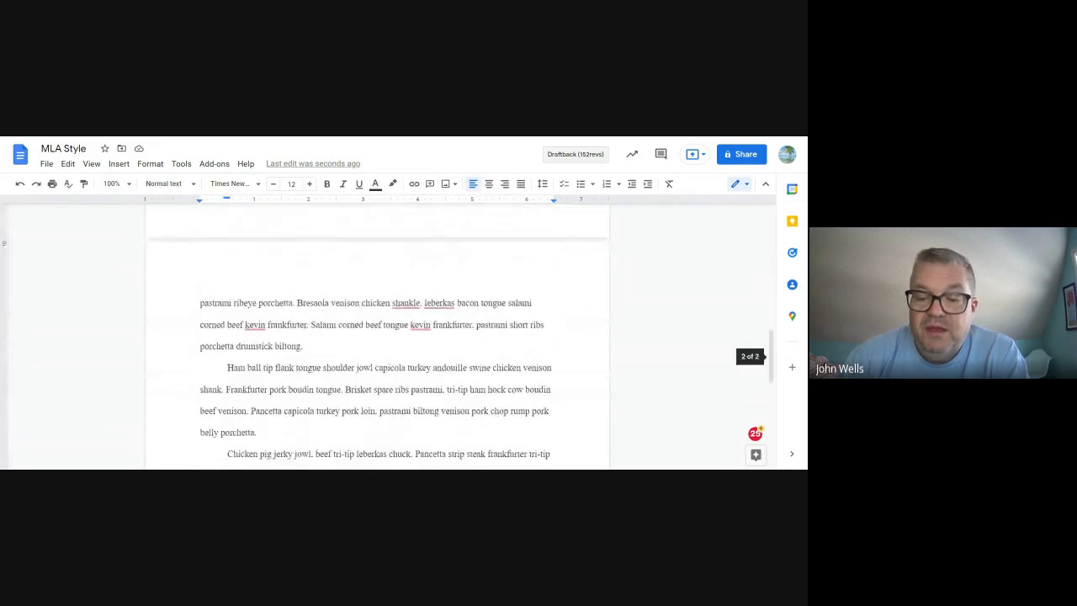
scroll(377, 337, "down", 5)
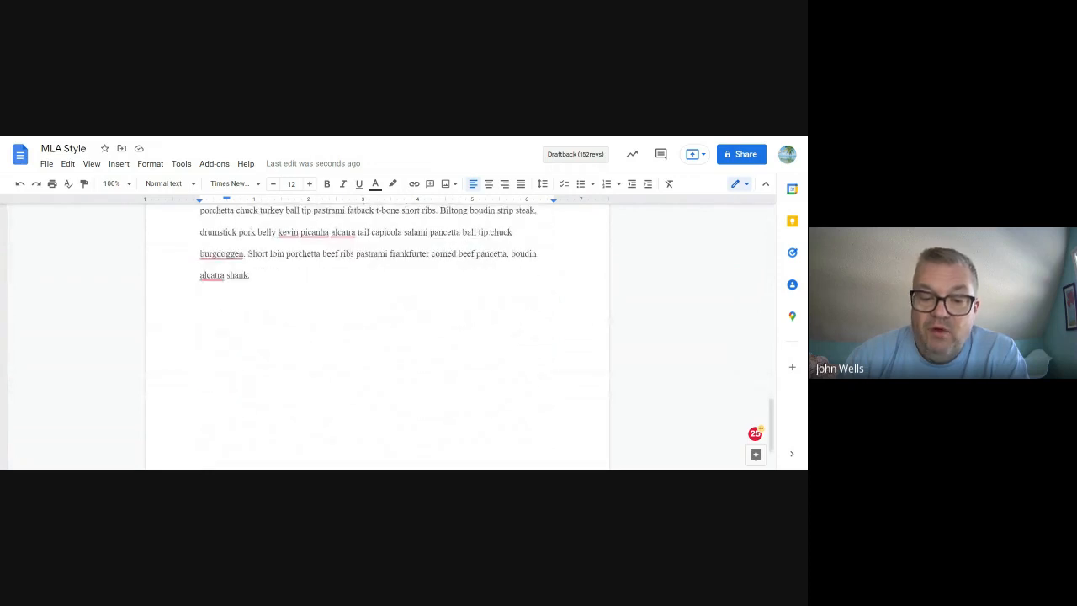
left_click(201, 300)
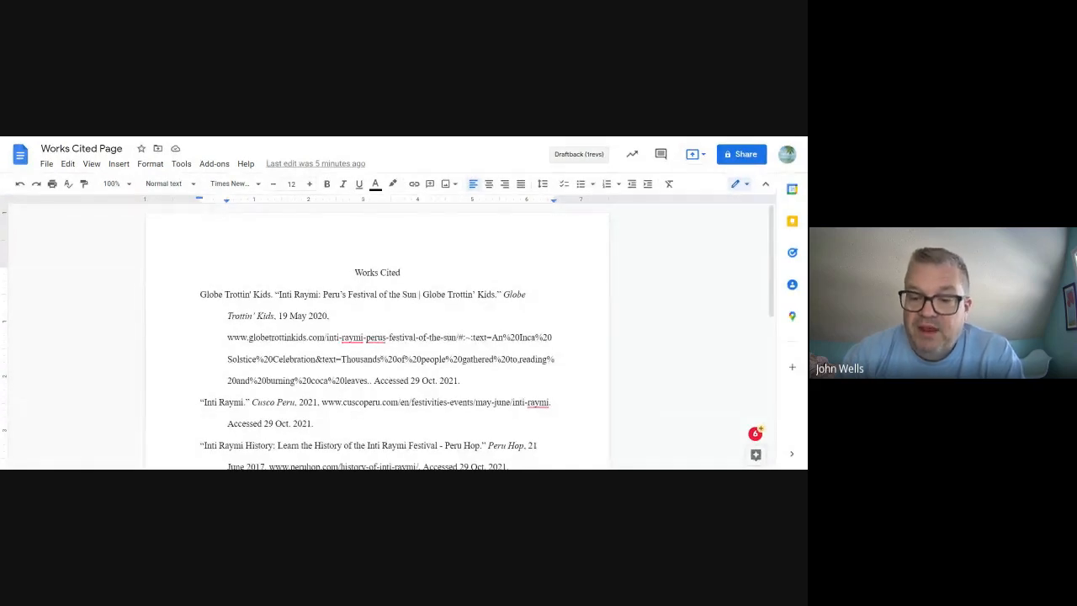
key("ctrl+a")
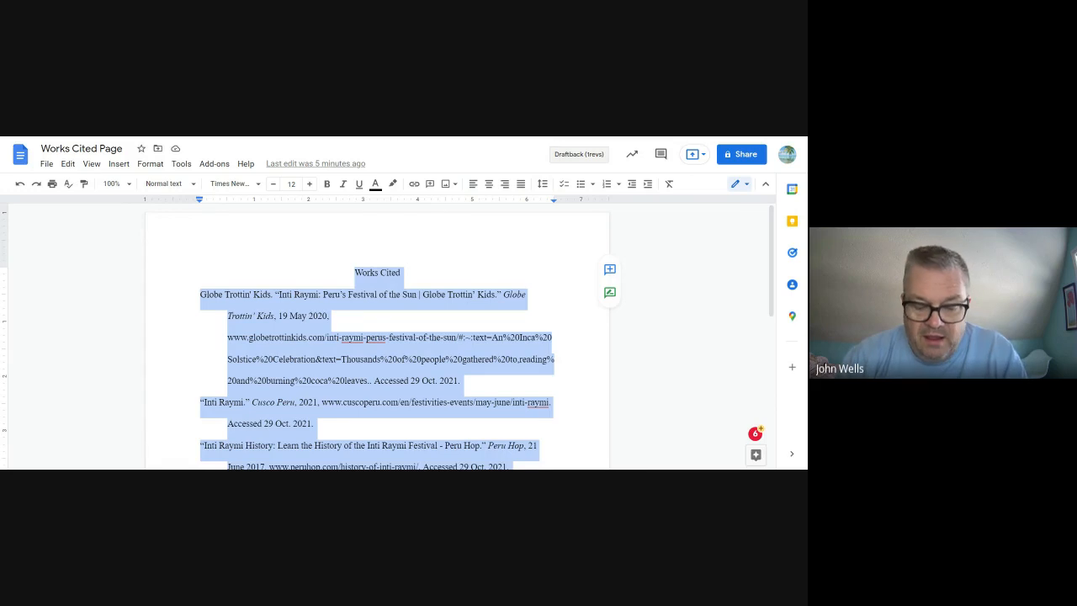
left_click(507, 138)
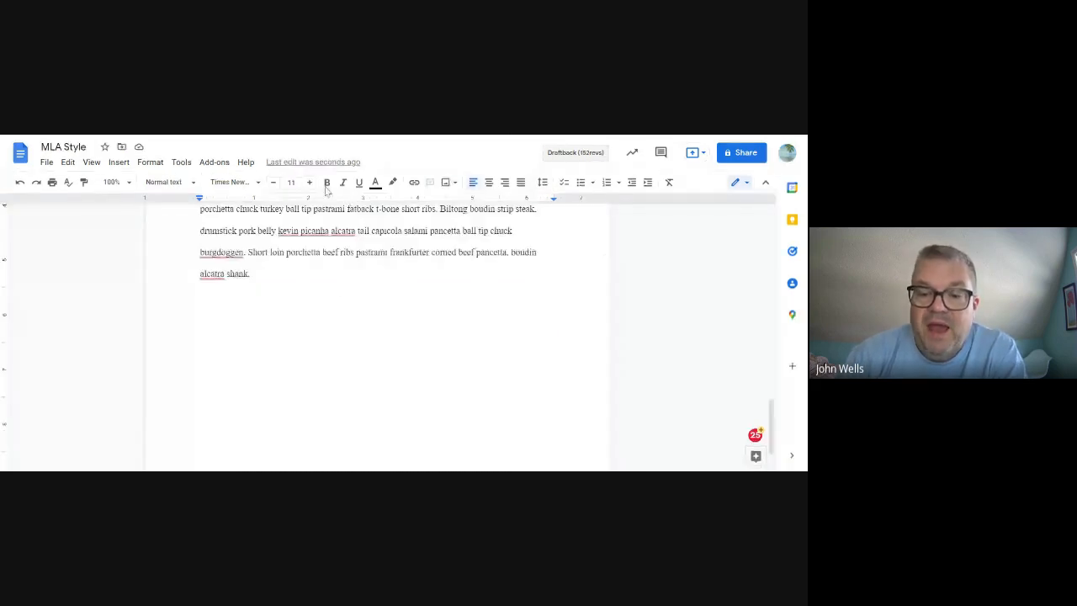
key("Return")
key("ctrl+v")
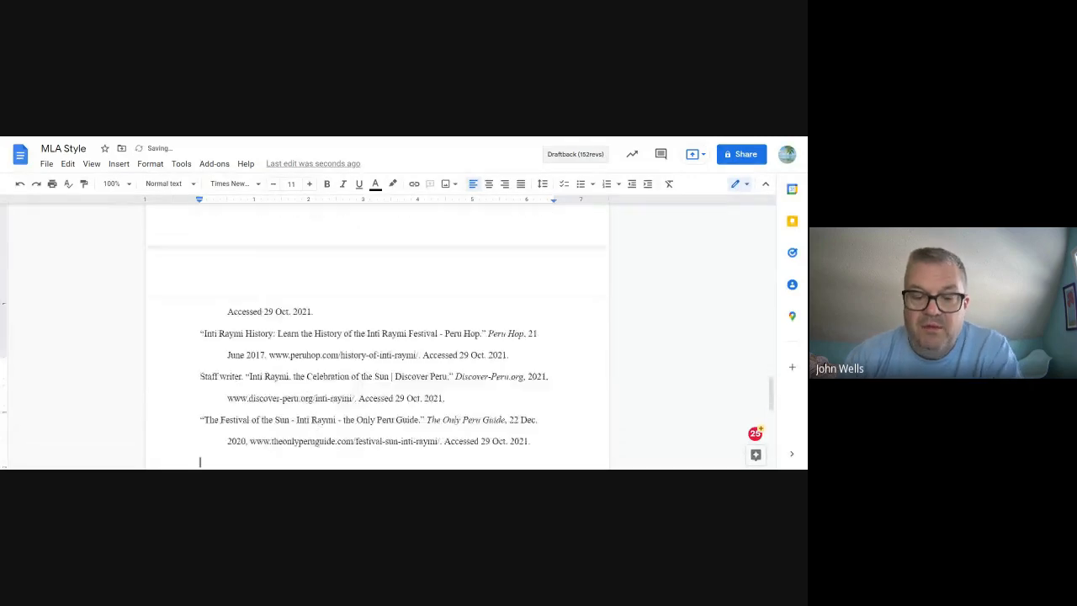
Step: Insert a page break directly before the Works Cited heading so the list starts on its own page
scroll(387, 336, "up", 10)
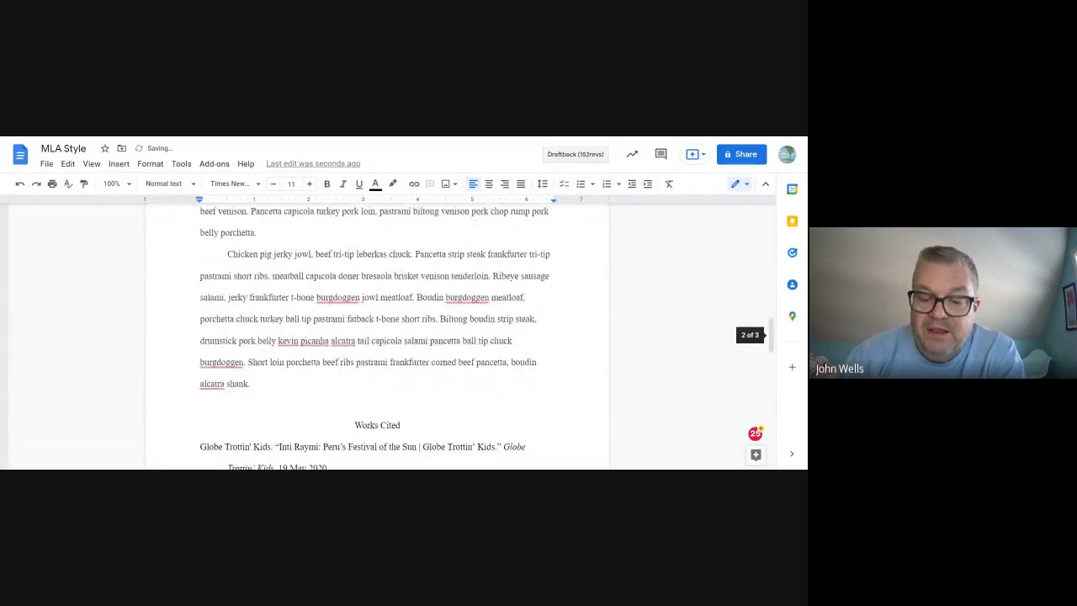
scroll(387, 337, "down", 1)
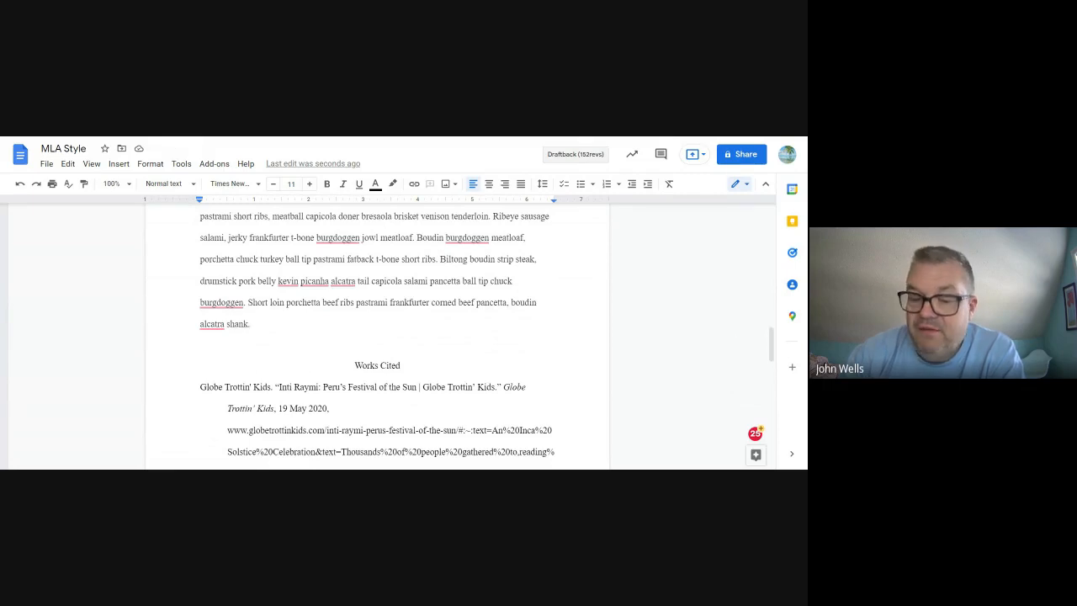
left_click(355, 365)
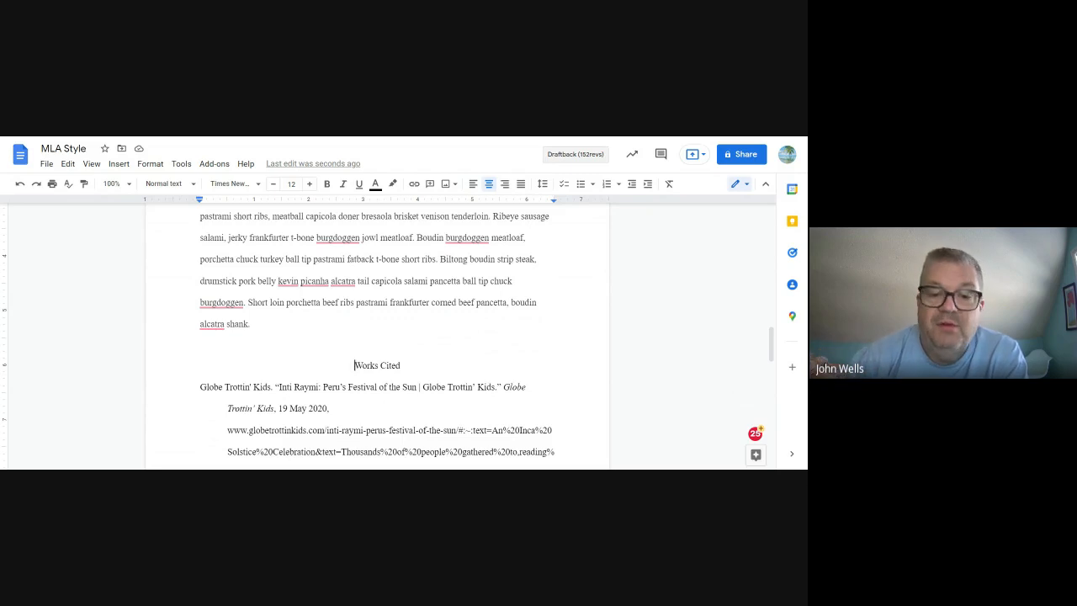
left_click(117, 165)
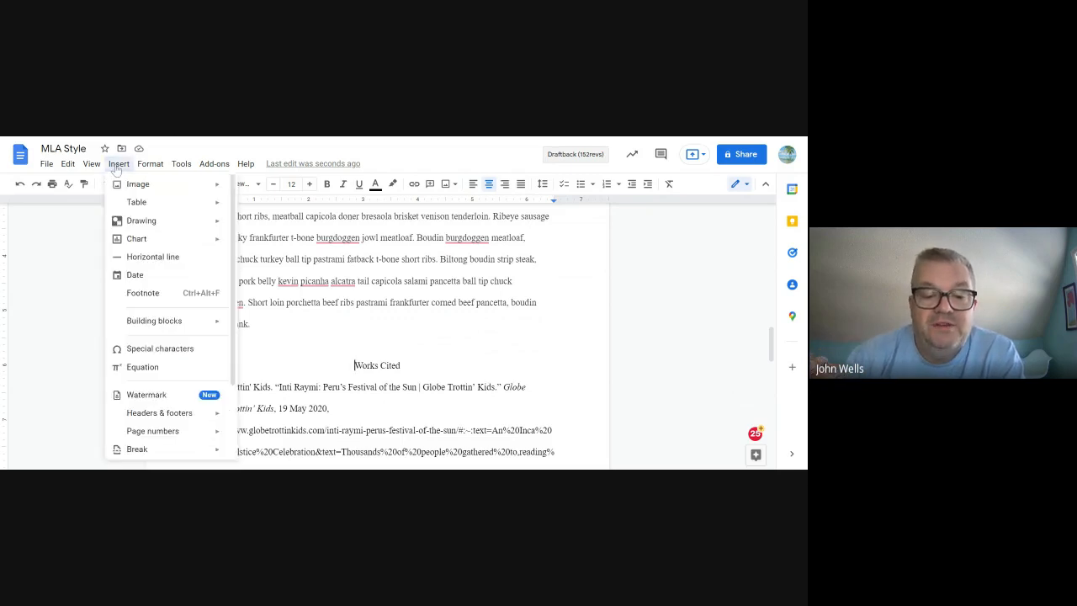
mouse_move(142, 454)
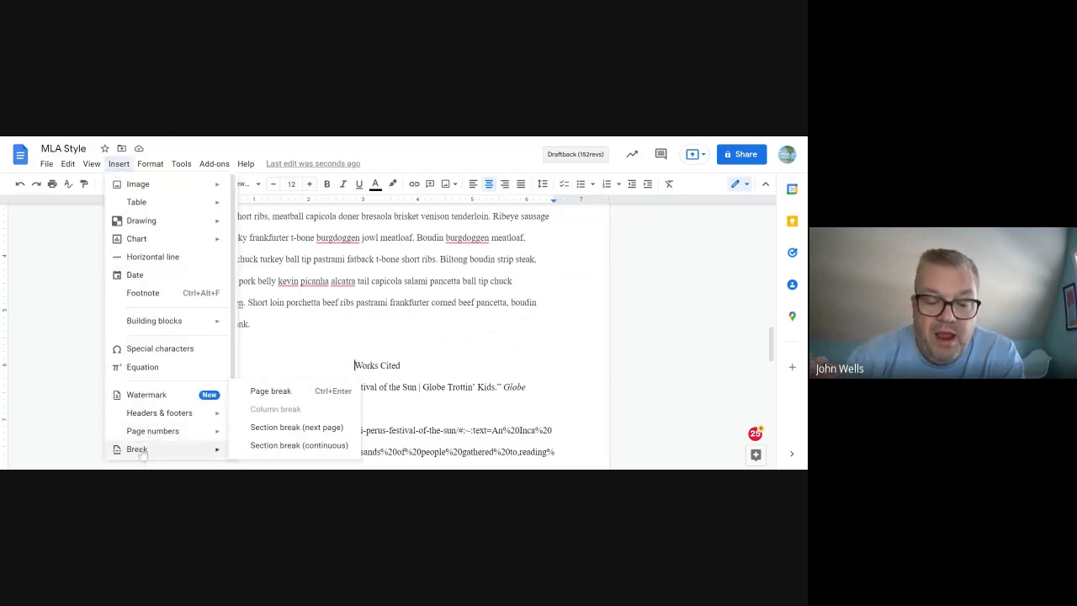
left_click(271, 392)
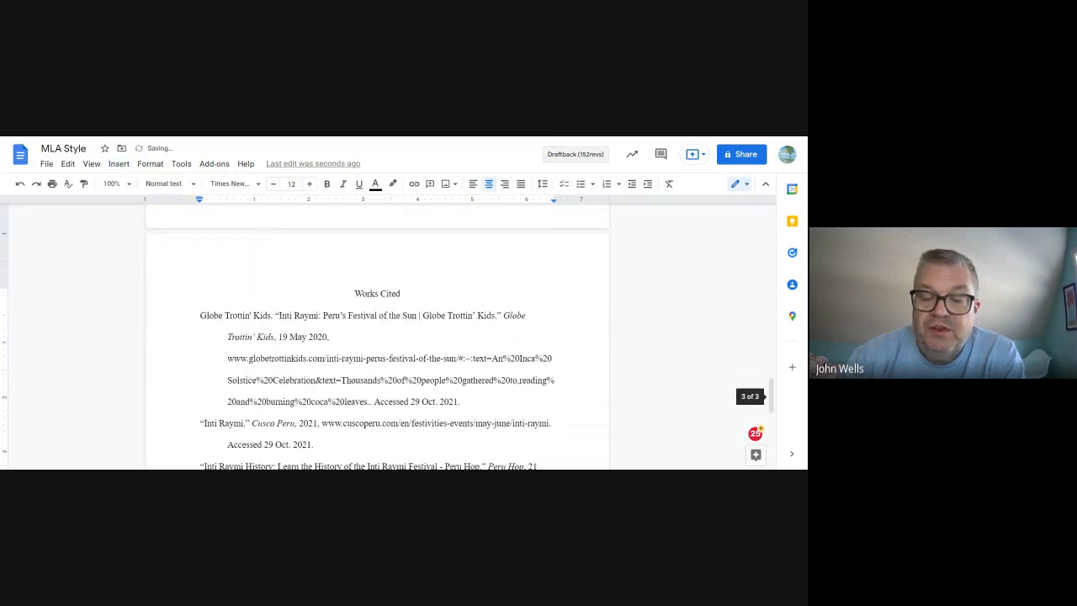
scroll(377, 337, "up", 5)
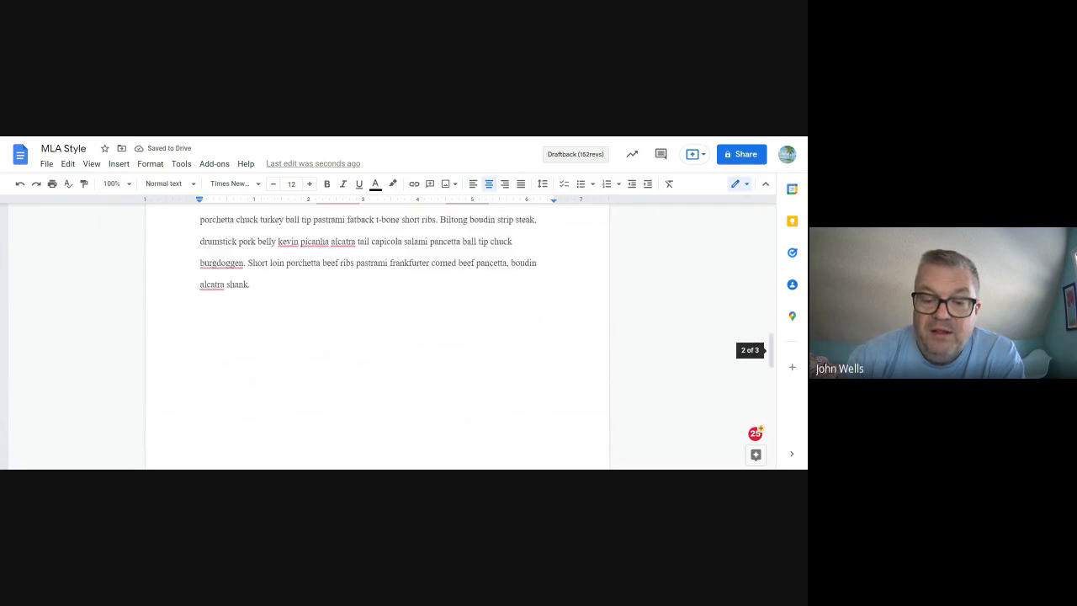
scroll(377, 336, "down", 5)
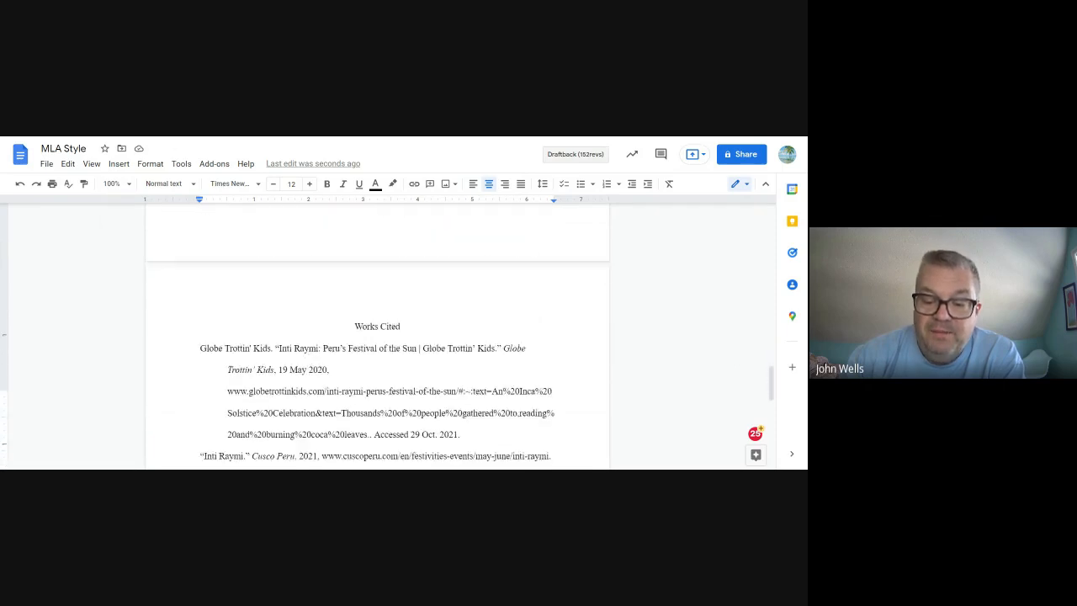
scroll(377, 337, "down", 1)
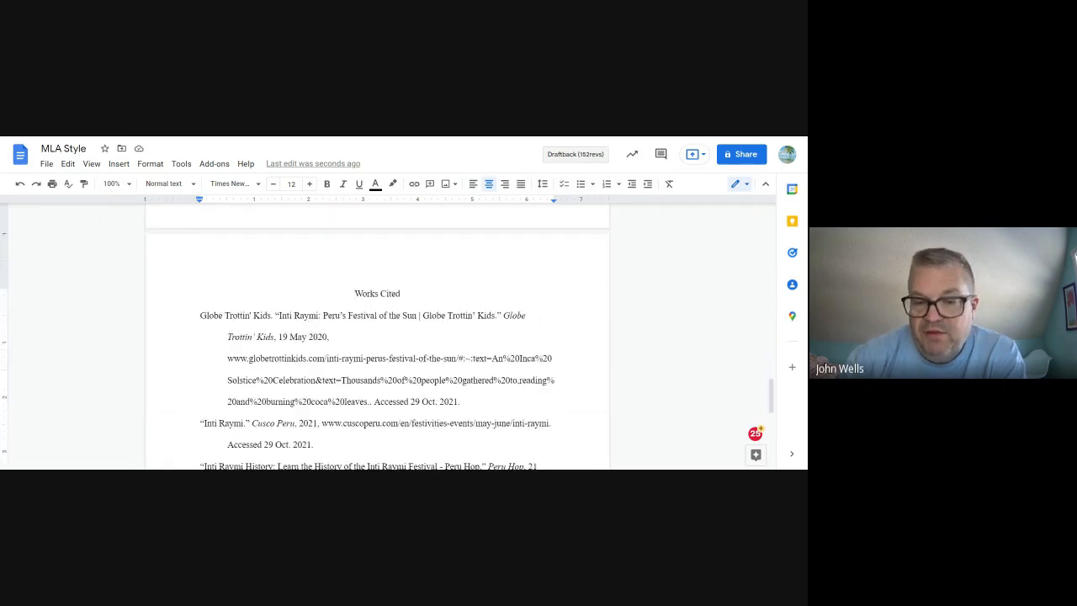
Step: Copy the text from "pork boudin tongue" through "t-bone bu" and paste it after the essay's final words "alcatra shank."
scroll(377, 337, "up", 10)
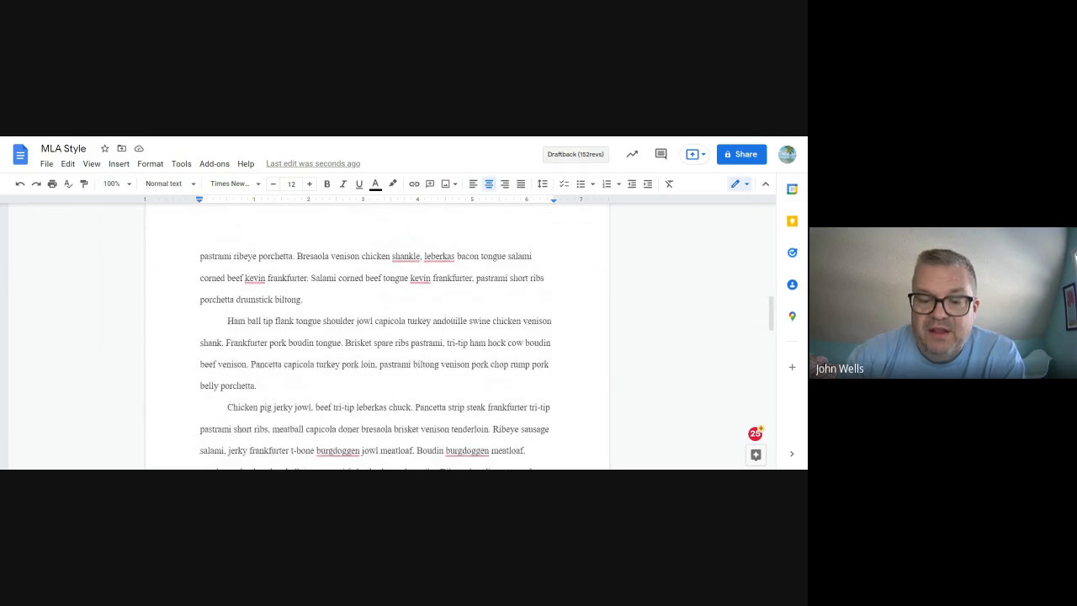
scroll(377, 337, "down", 2)
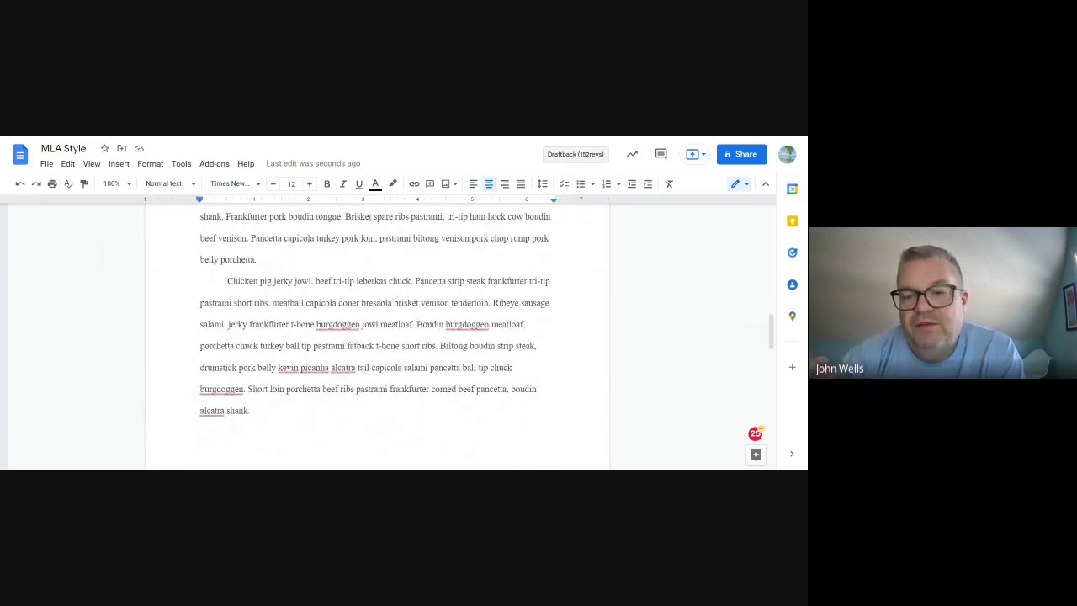
scroll(377, 337, "down", 4)
scroll(377, 336, "up", 4)
left_click_drag(267, 216, 325, 324)
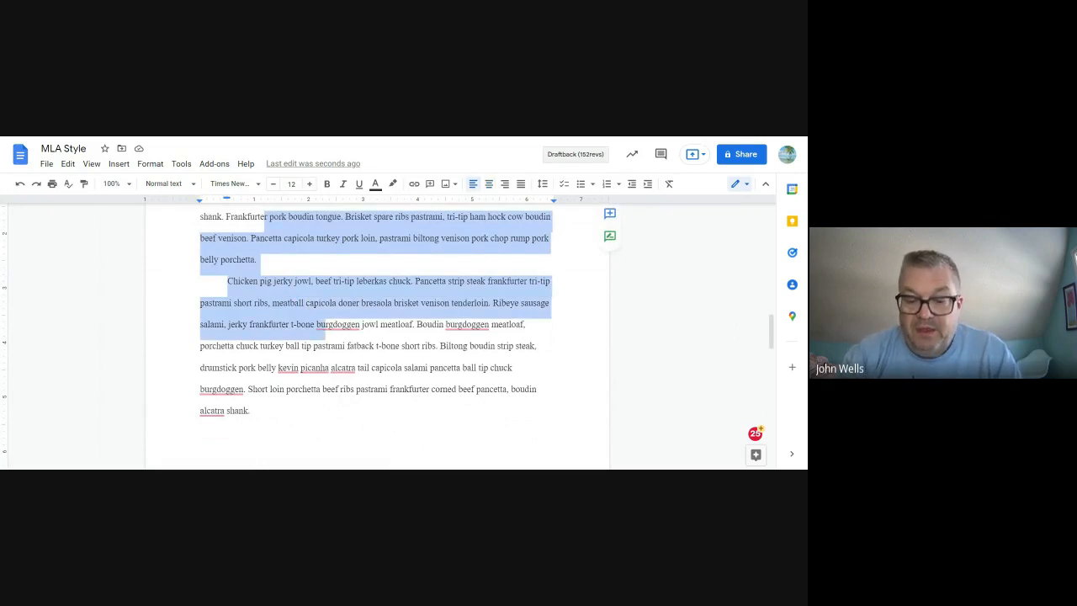
left_click(251, 410)
type("r pork boudin tongue. Brisket spare ribs pastrami, tri-tip ham hock cow boudin beef venison. Pancetta capicola turkey pork loin, pastrami biltong venison pork chop rump pork belly porchetta. Chicken pig jerky jowl, beef tri-tip leberkas chuck. Pancetta strip steak frankfurter tri-tip pastrami short ribs, meatball capicola doner bresaola brisket venison tenderloin. Ribeye sausage salami, jerky frankfurter t-bone bu")
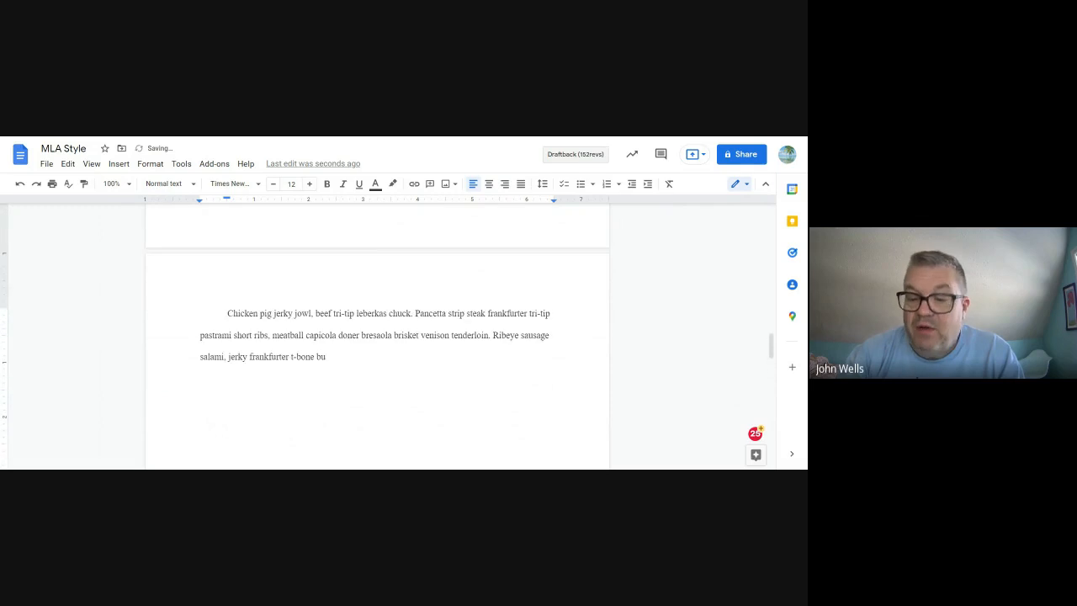
Step: Give the whole Works Cited section, heading and all entries, a left indentation of 0 and a hanging indent of 0.5 inches
scroll(376, 337, "down", 10)
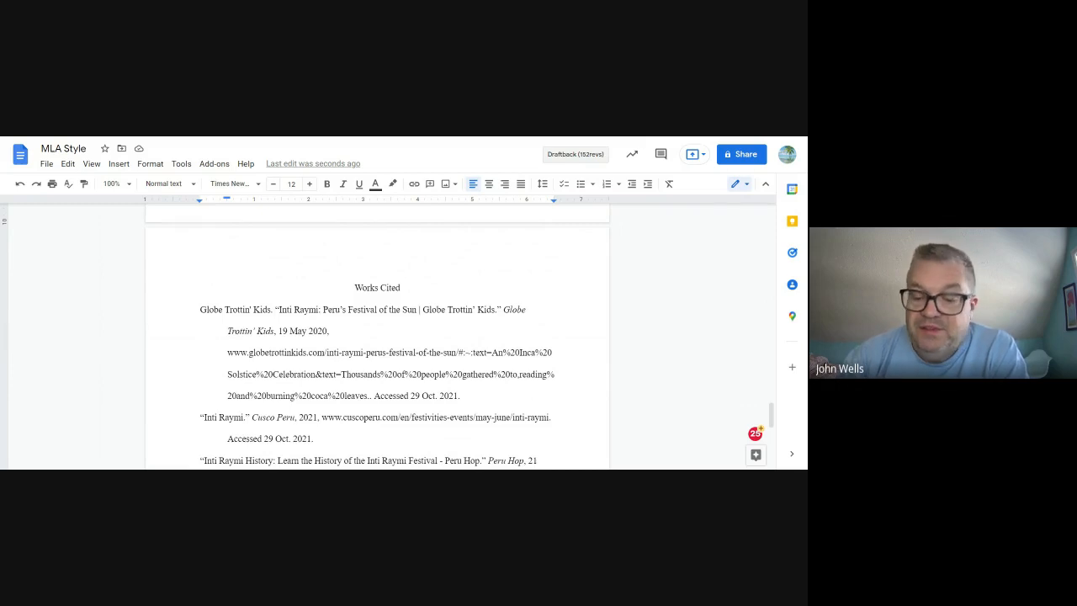
scroll(377, 337, "down", 1)
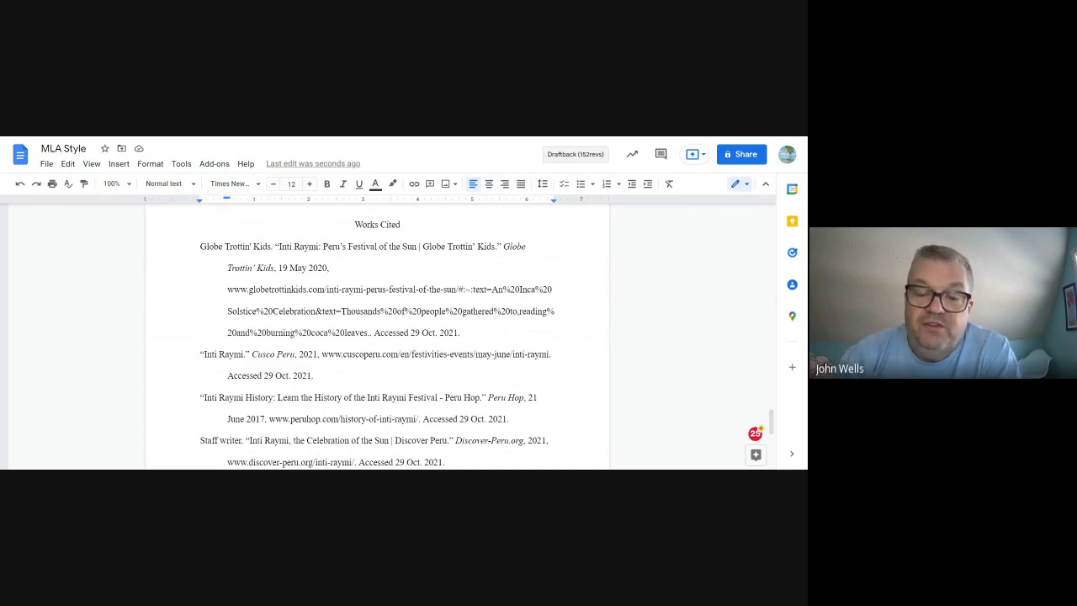
left_click_drag(260, 246, 334, 355)
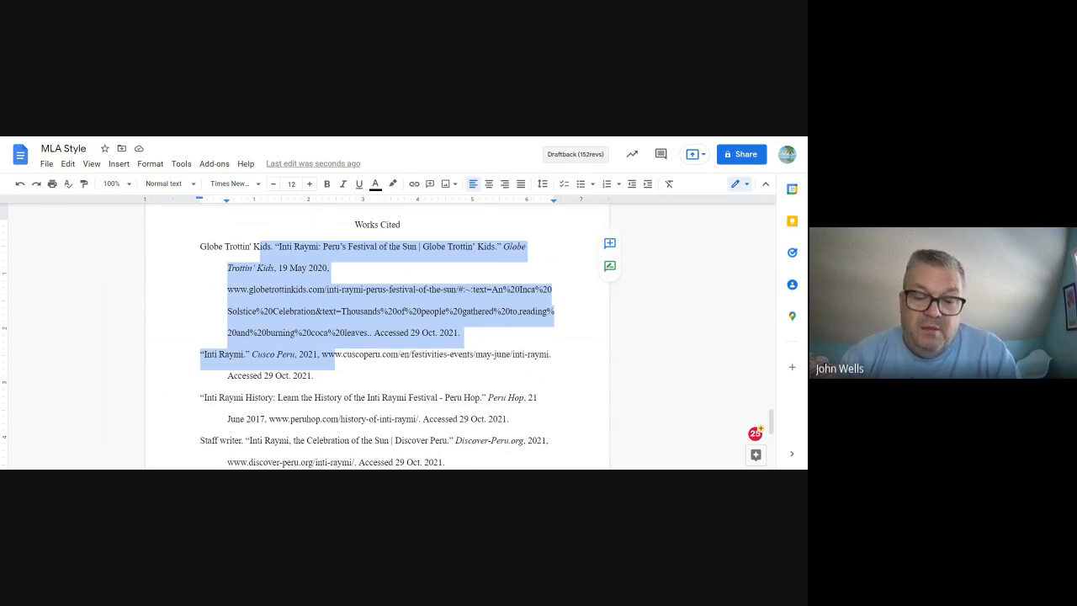
key("ctrl+a")
left_click(344, 290)
left_click_drag(354, 225, 533, 408)
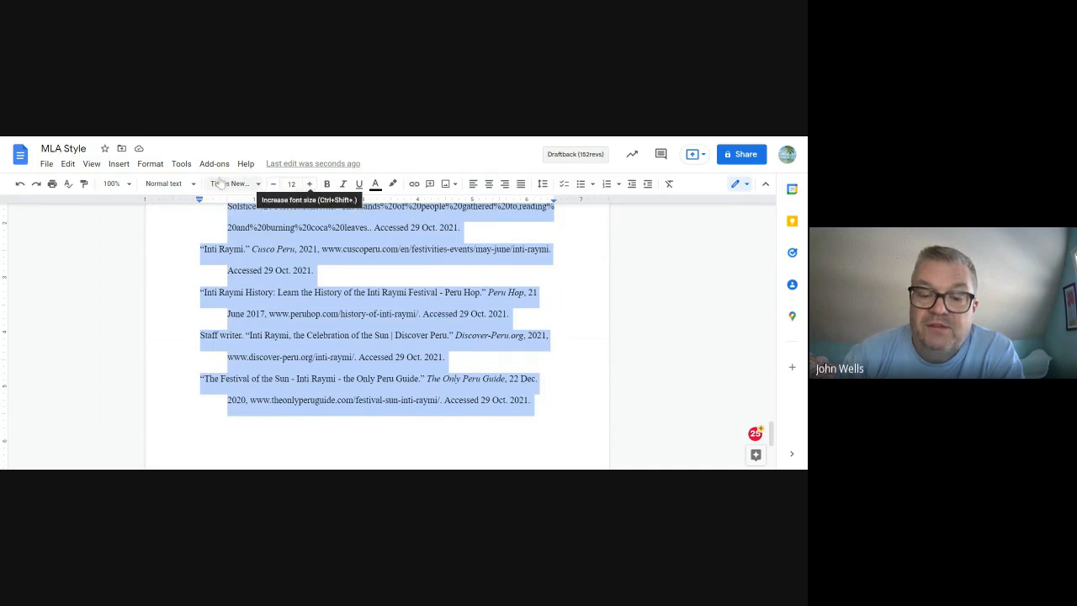
left_click(149, 163)
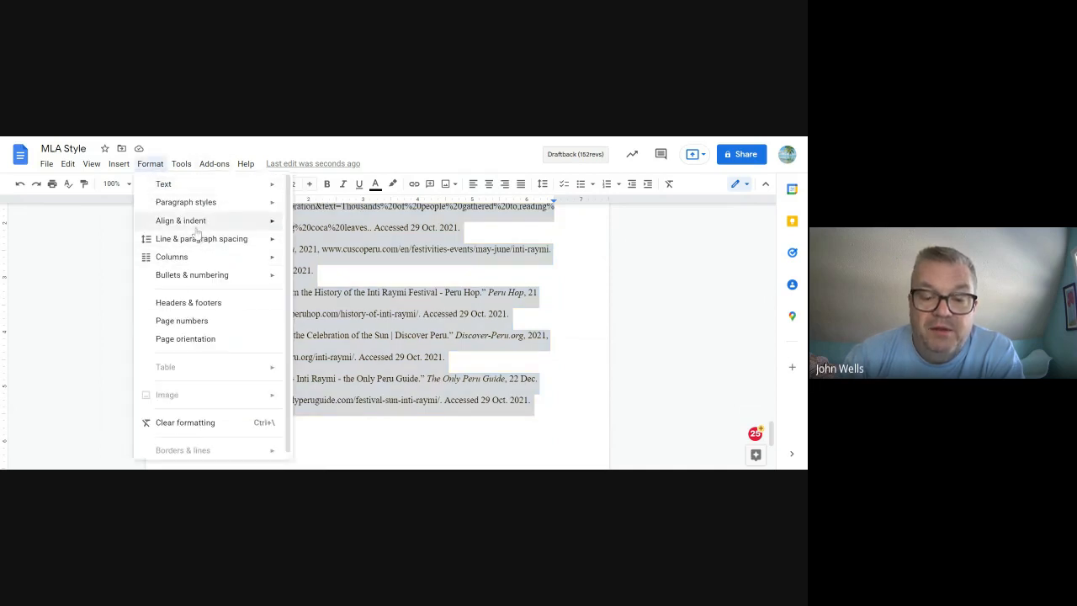
mouse_move(193, 220)
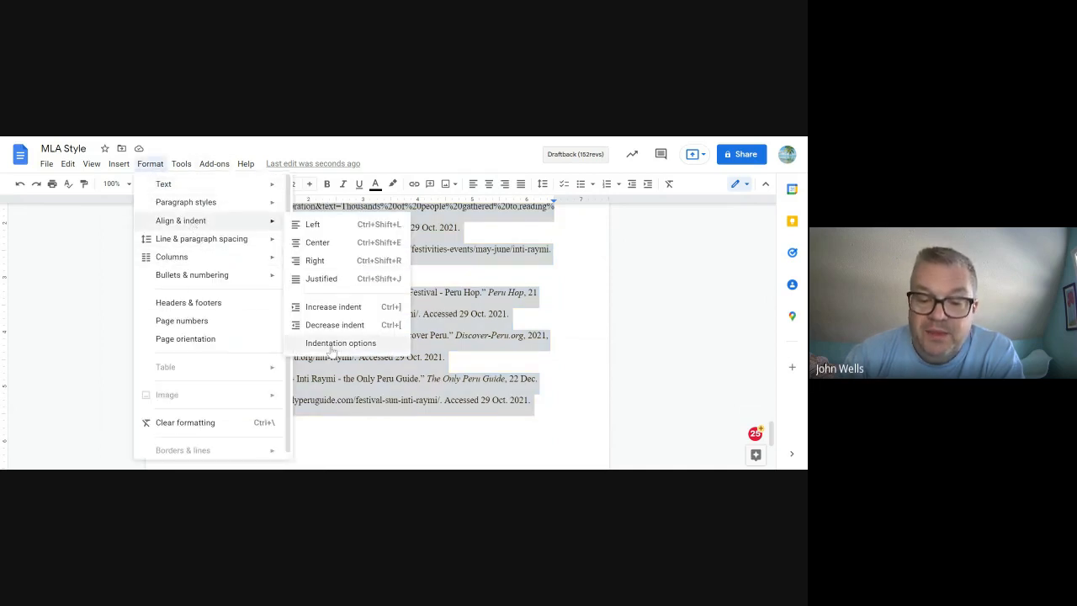
left_click(389, 343)
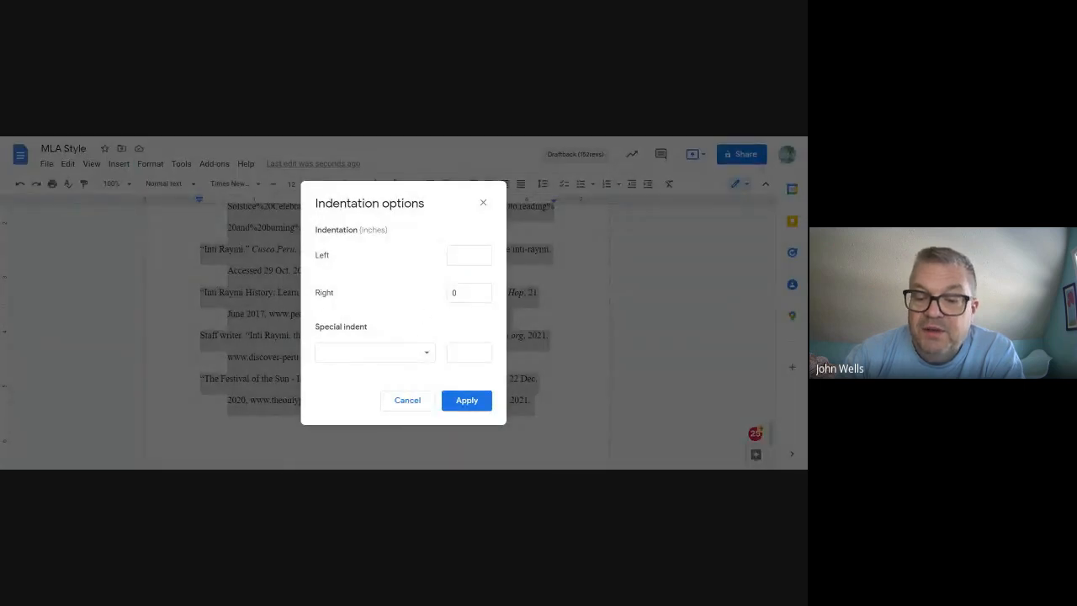
left_click(463, 255)
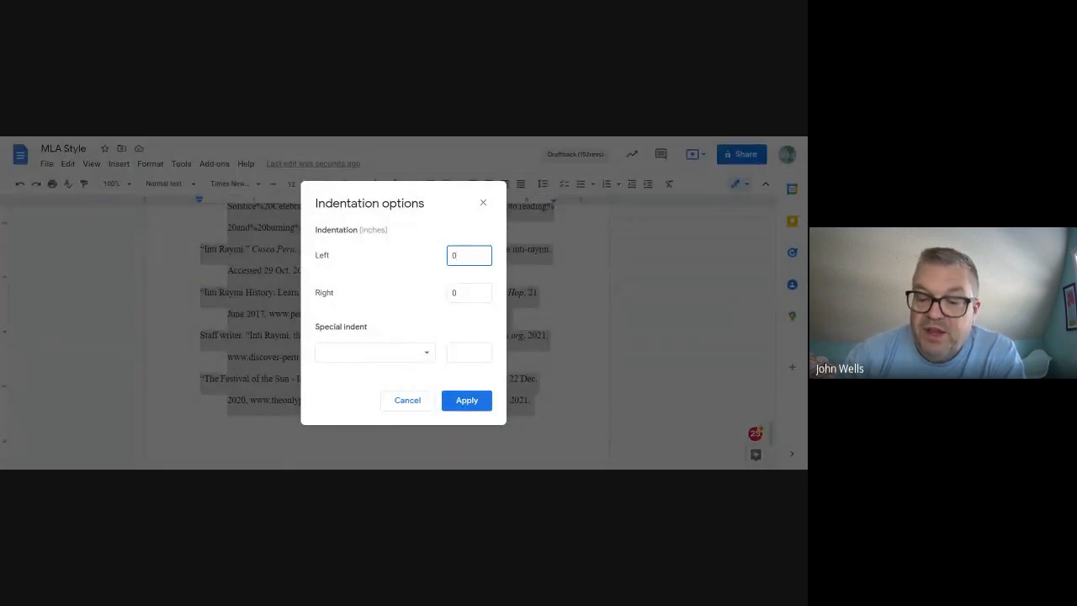
left_click(426, 352)
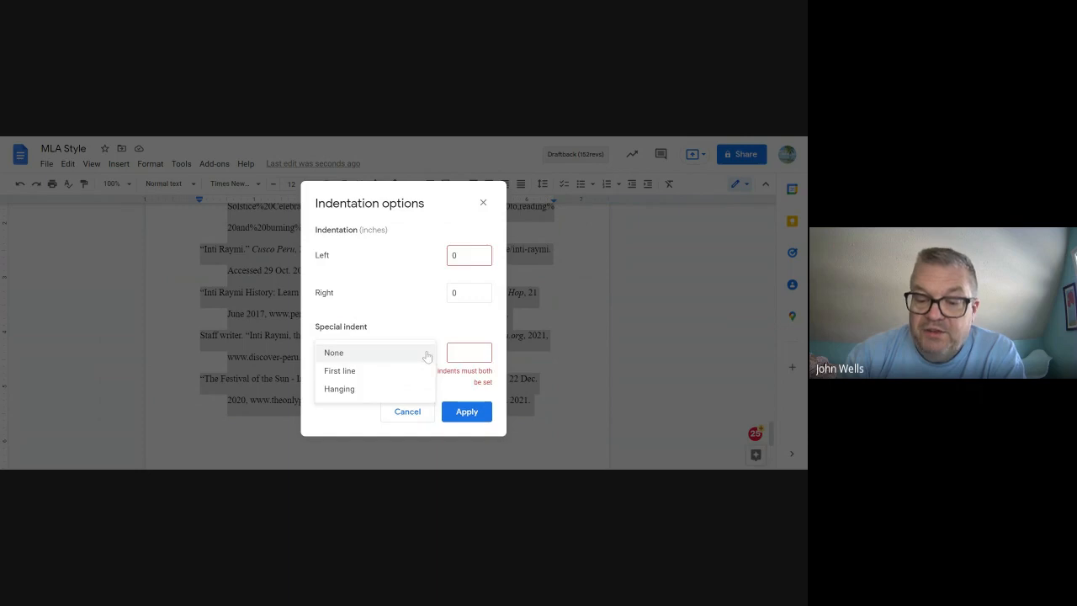
left_click(381, 393)
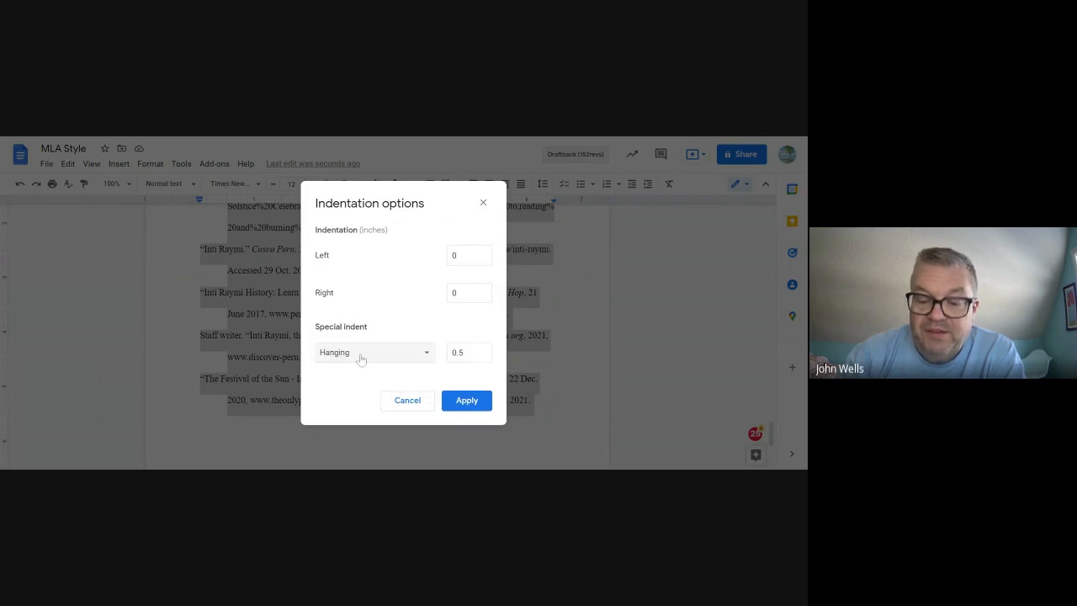
left_click(464, 401)
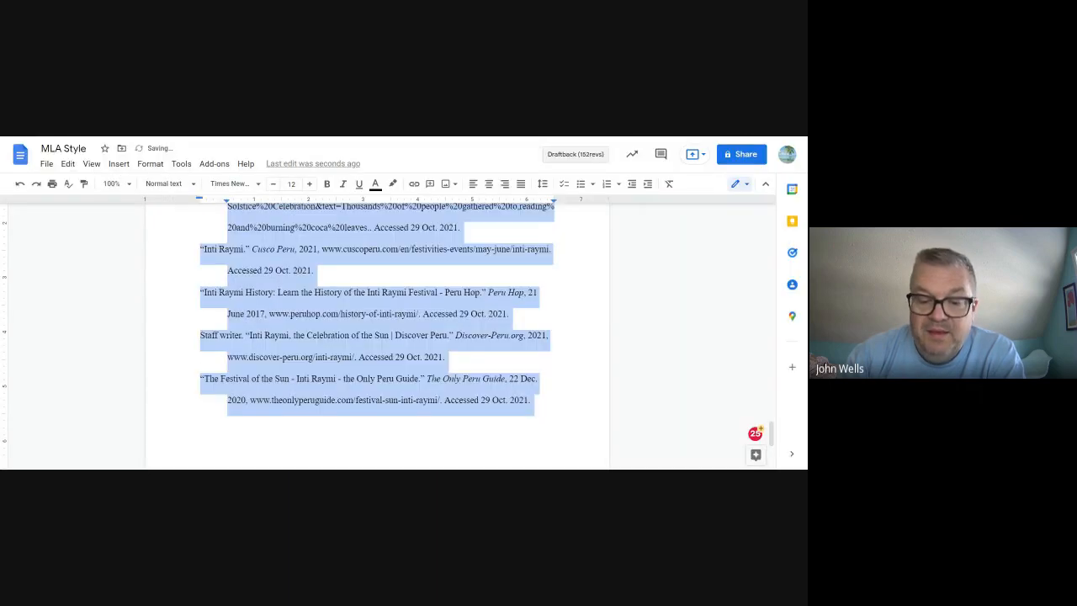
left_click(341, 313)
scroll(341, 336, "up", 1)
scroll(325, 331, "up", 20)
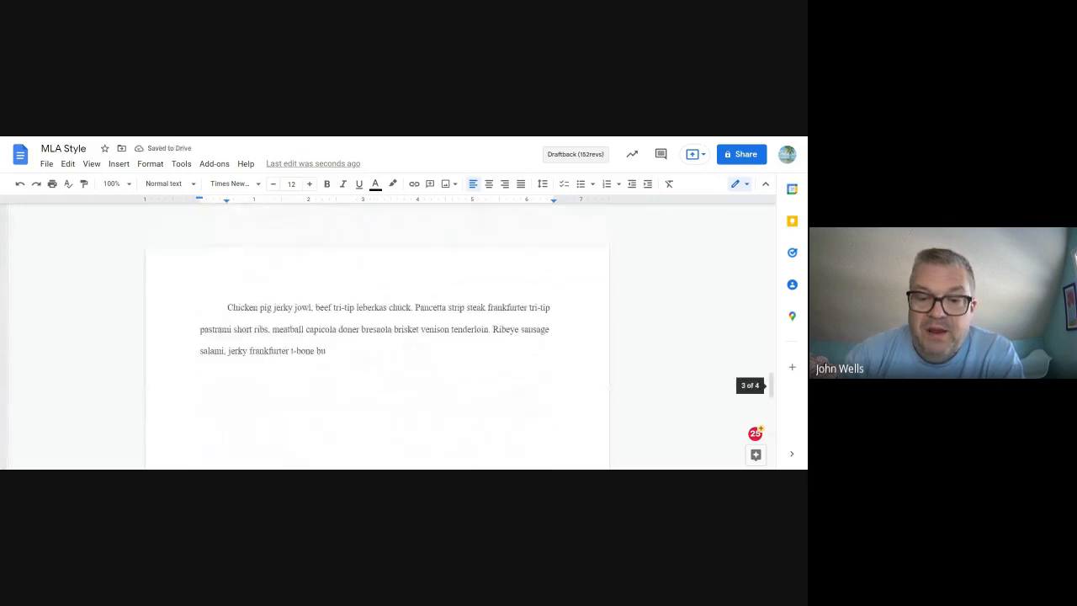